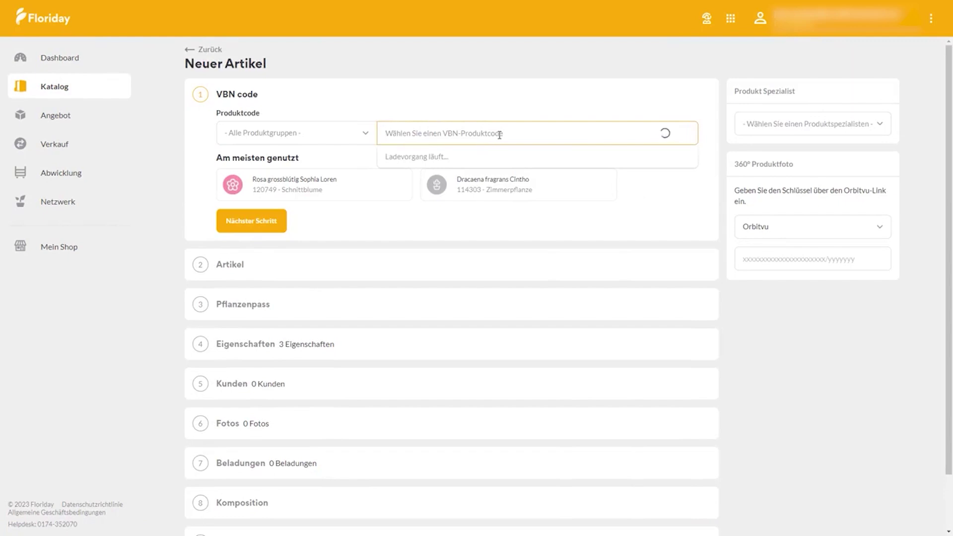
- Select the VBN product code 100715 - Alstroemeria Countdown and continue to the article details
{"action": "type", "text": "alstr"}
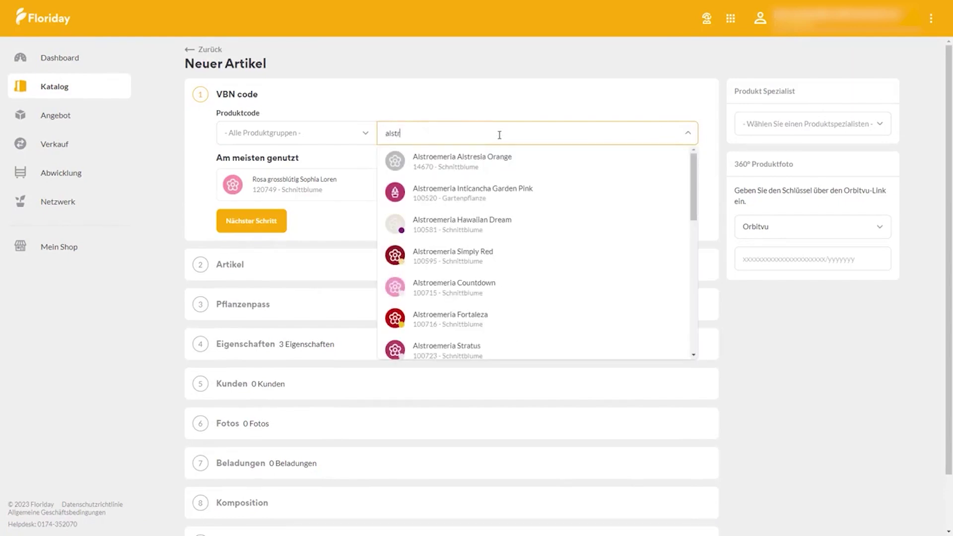
{"action": "type", "text": "oe"}
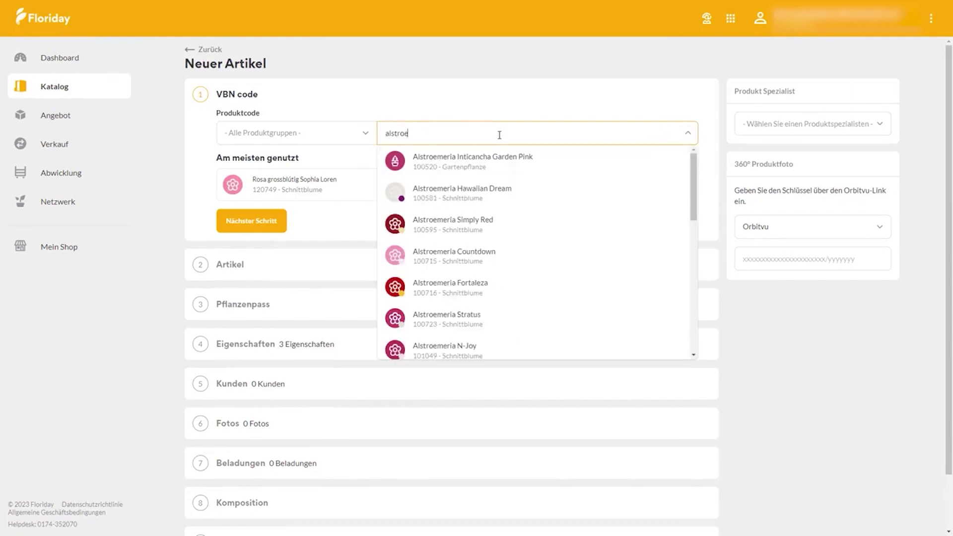
{"action": "left_click", "coordinate": [450, 256]}
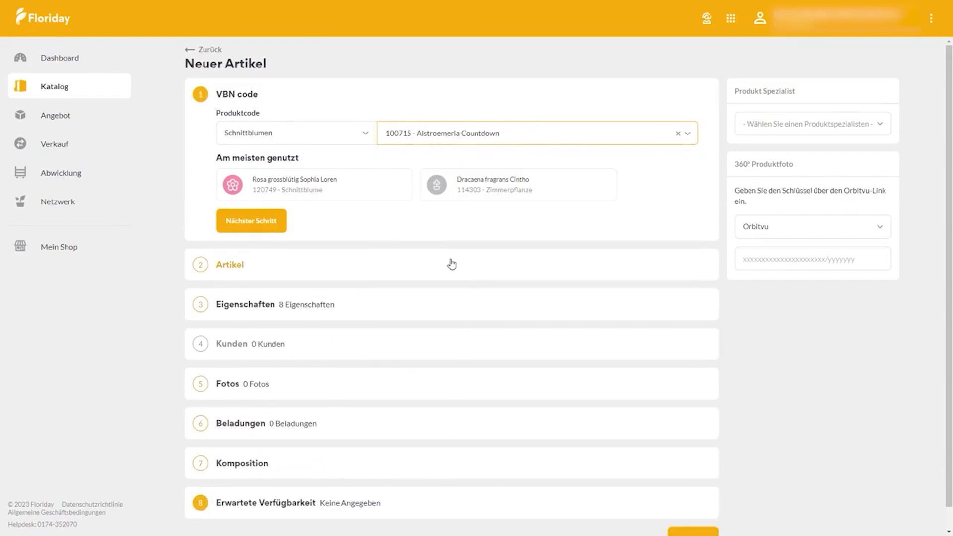
{"action": "left_click", "coordinate": [280, 231]}
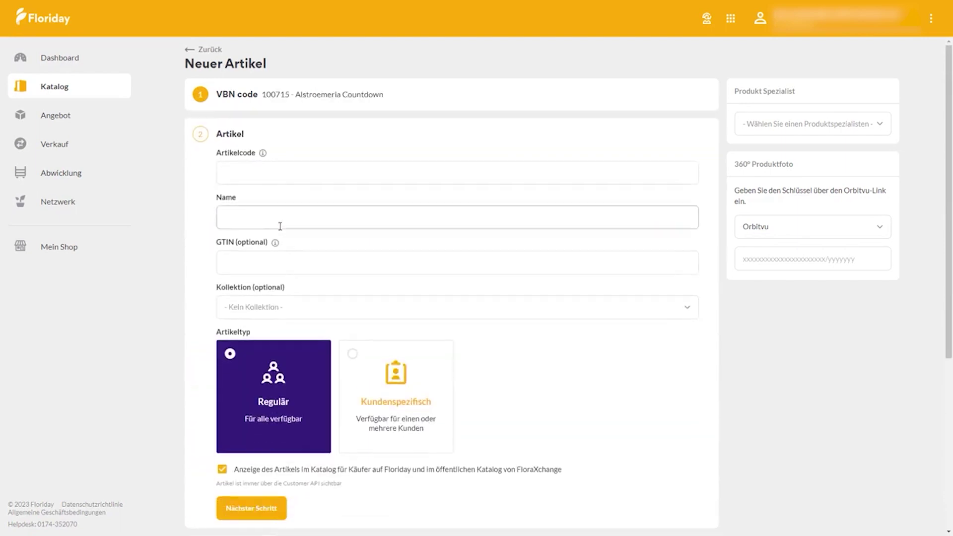
- Enter alstroemeria6 as the article code
{"action": "left_click", "coordinate": [261, 176]}
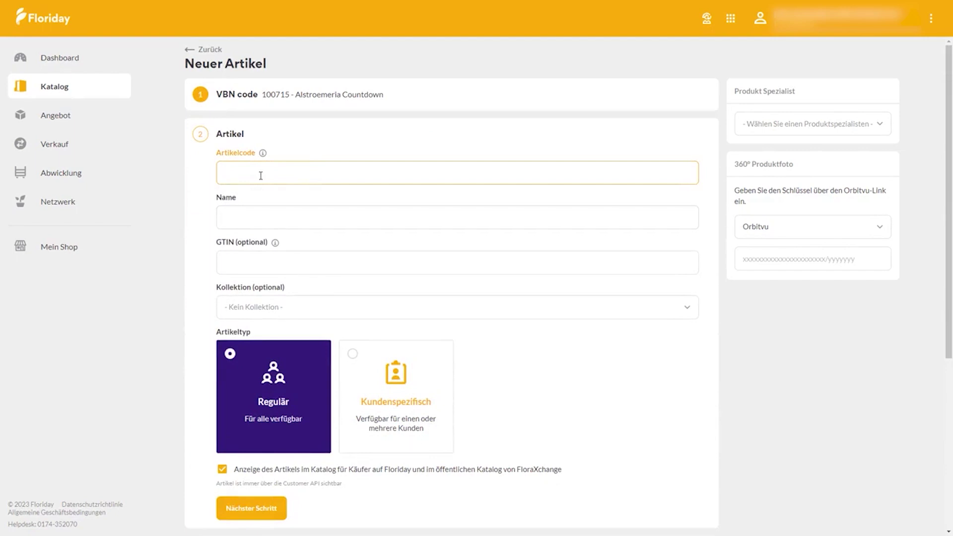
{"action": "type", "text": "test12"}
{"action": "key", "text": "ctrl+a"}
{"action": "key", "text": "BackSpace"}
{"action": "type", "text": "alstroemeria6"}
{"action": "key", "text": "Tab"}
{"action": "left_click", "coordinate": [299, 175]}
{"action": "key", "text": "BackSpace"}
{"action": "type", "text": "6"}
- Enter Alstroemeria 60 as the article name
{"action": "left_click", "coordinate": [251, 211]}
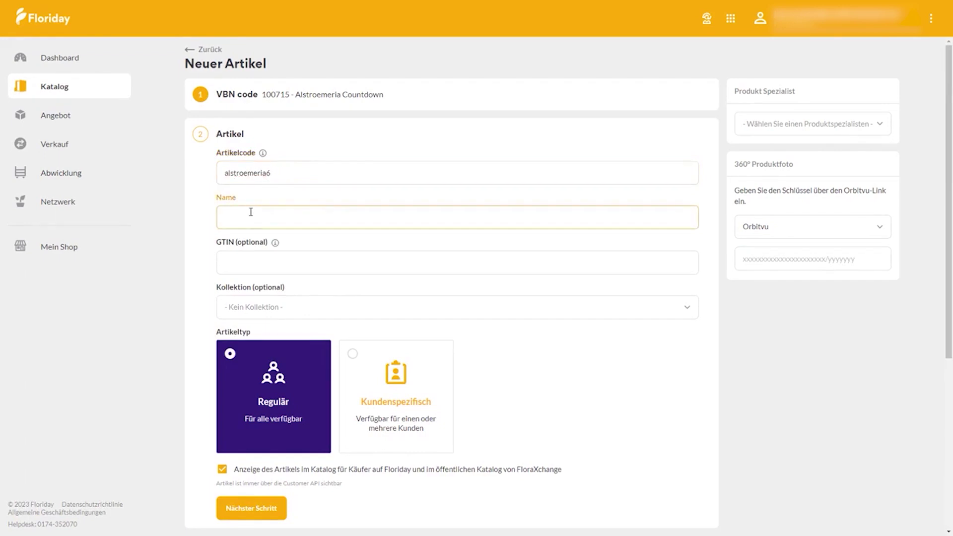
{"action": "type", "text": "Alstroemeria 60"}
{"action": "left_click", "coordinate": [262, 259]}
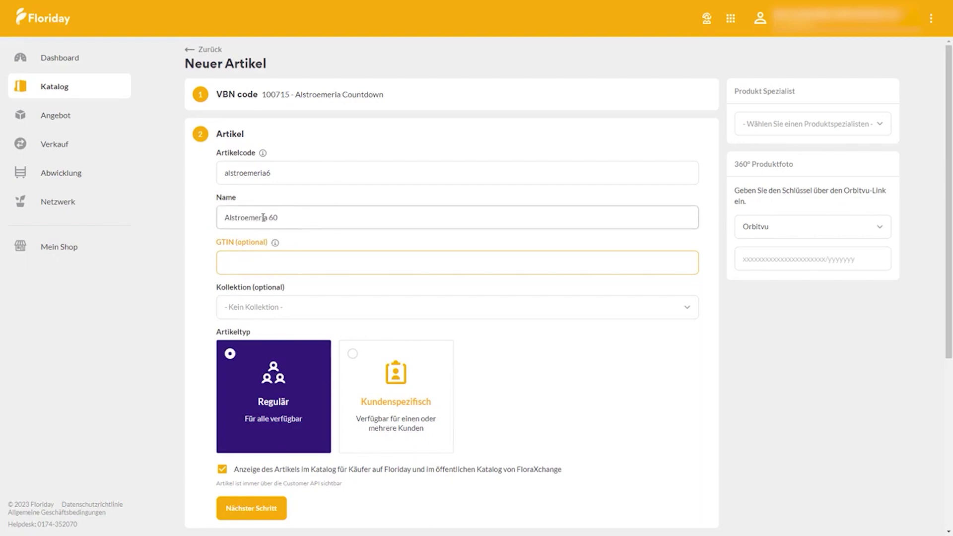
- Replace the word Alstroemeria in the name so that it reads 100715- 60
{"action": "left_click_drag", "start_coordinate": [267, 218], "coordinate": [197, 216]}
{"action": "type", "text": "1007"}
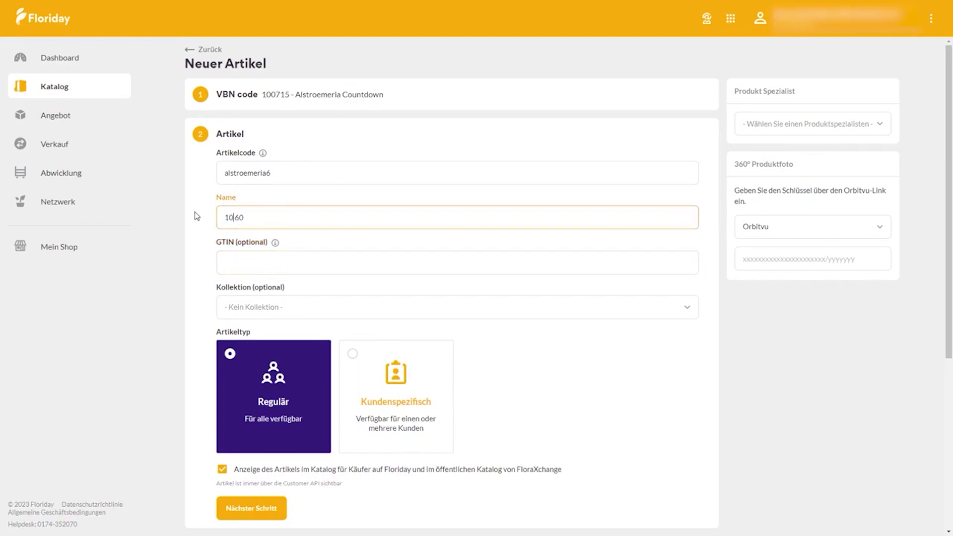
{"action": "type", "text": "15-"}
{"action": "left_click", "coordinate": [237, 254]}
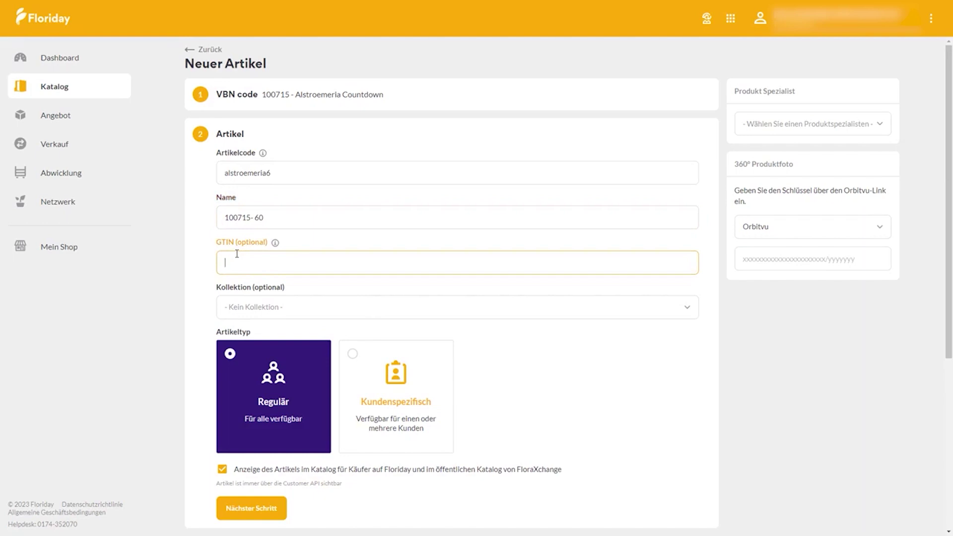
- Move the text 100715- 60 from the name into the article code, replacing the existing code
{"action": "triple_click", "coordinate": [264, 218]}
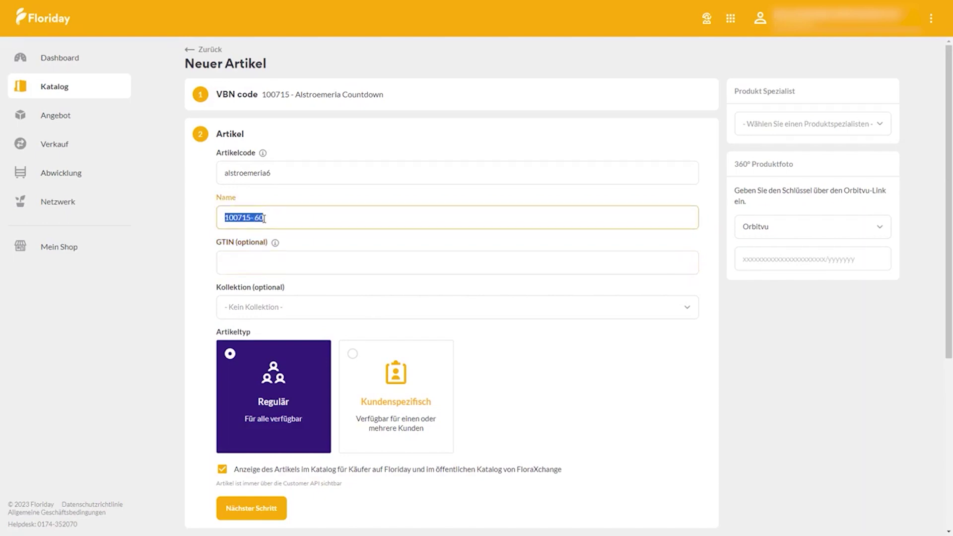
{"action": "key", "text": "ctrl+x"}
{"action": "left_click", "coordinate": [254, 173]}
{"action": "key", "text": "ctrl+a"}
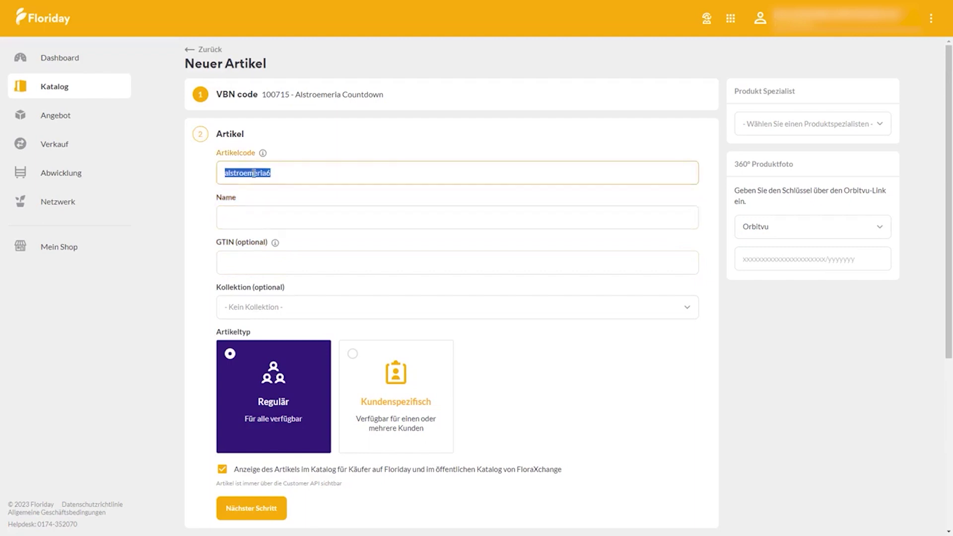
{"action": "key", "text": "ctrl+v"}
- Name the article Alstroemeria 60 and leave the GTIN empty and the collection unassigned
{"action": "left_click", "coordinate": [240, 231]}
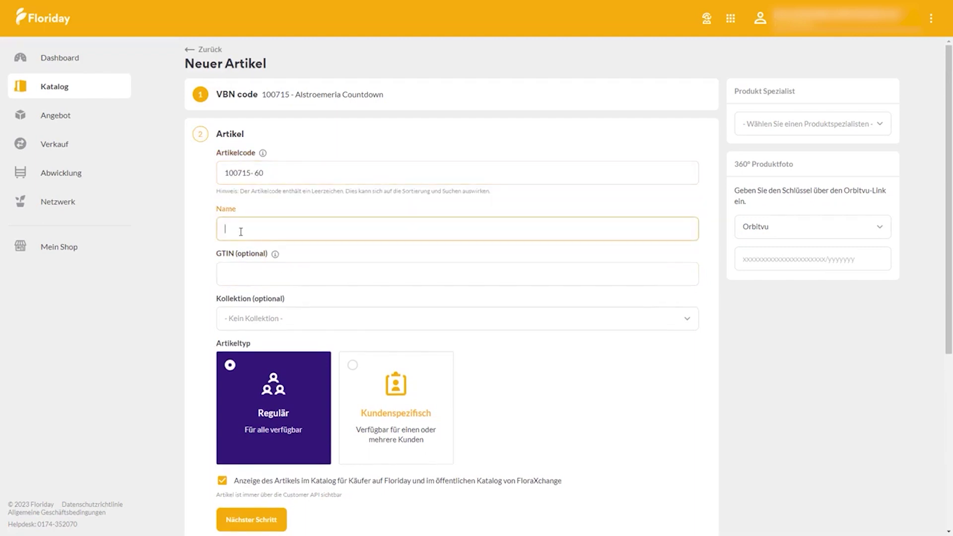
{"action": "type", "text": "Alstroemeria 60"}
{"action": "left_click", "coordinate": [258, 279]}
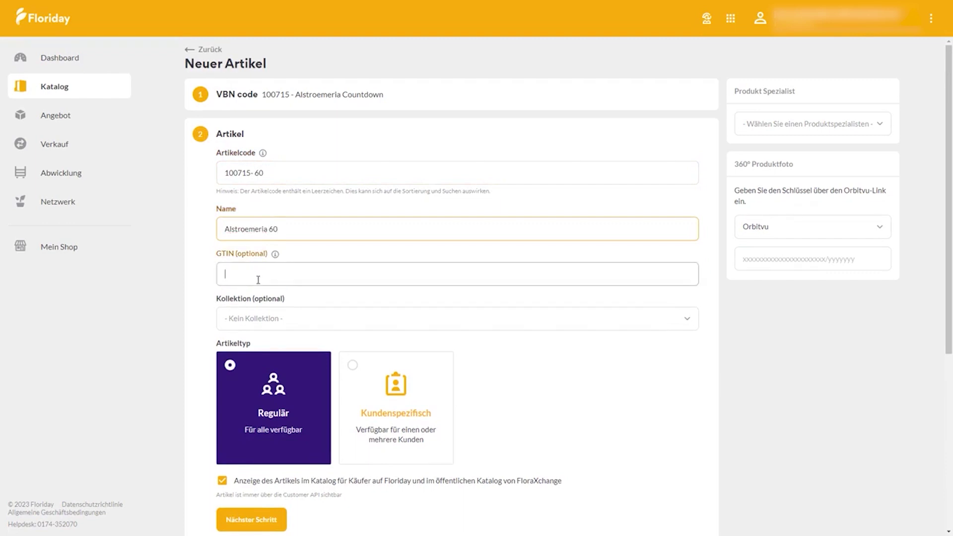
{"action": "left_click", "coordinate": [292, 318]}
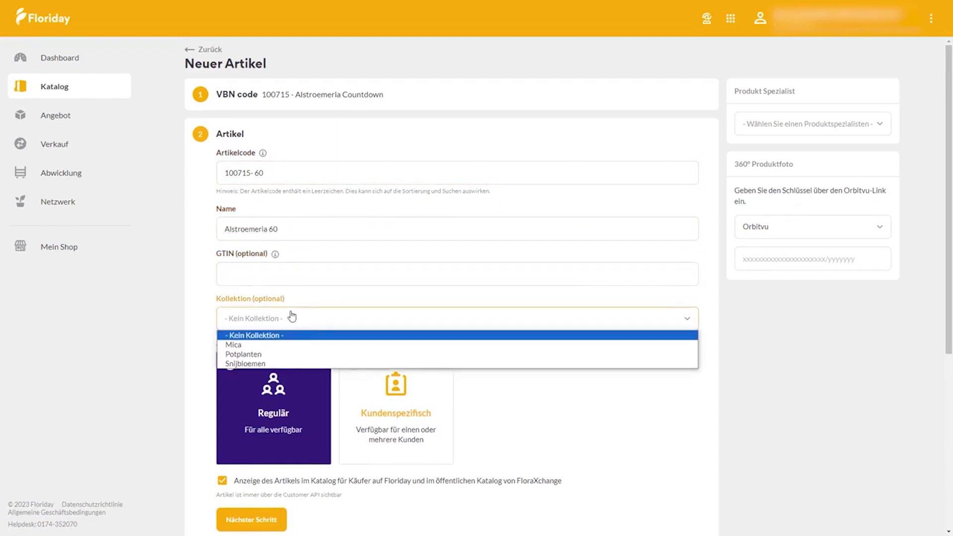
{"action": "left_click", "coordinate": [292, 317]}
- Try the customer-specific article type (Kundenspezifisch), and return to Regulär
{"action": "scroll", "coordinate": [290, 316], "scroll_direction": "down", "scroll_amount": 3}
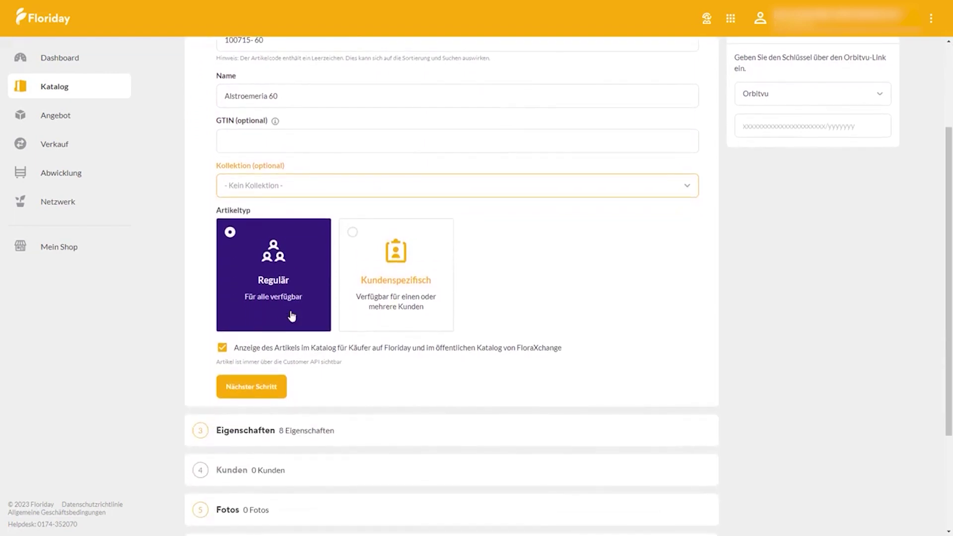
{"action": "left_click", "coordinate": [373, 299]}
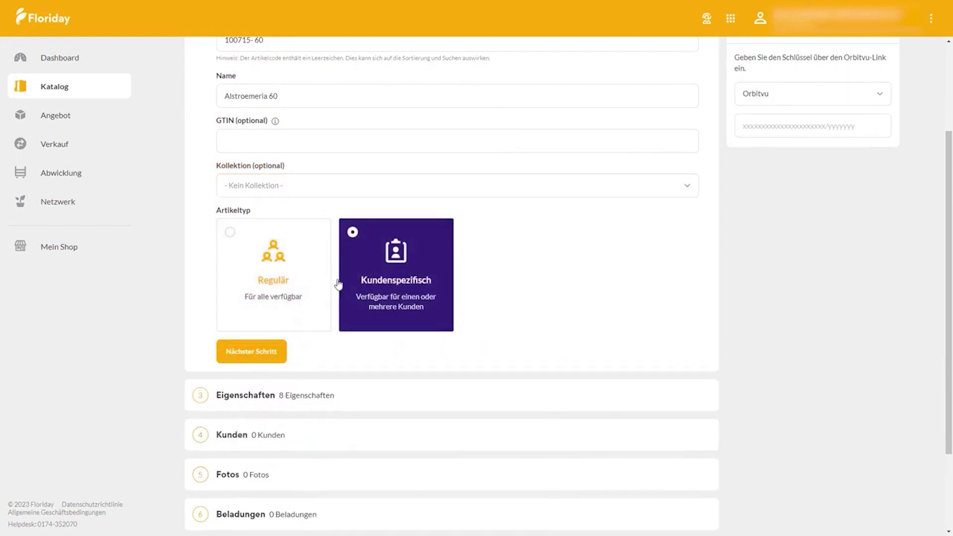
{"action": "left_click", "coordinate": [282, 270]}
{"action": "scroll", "coordinate": [510, 271], "scroll_direction": "down", "scroll_amount": 1}
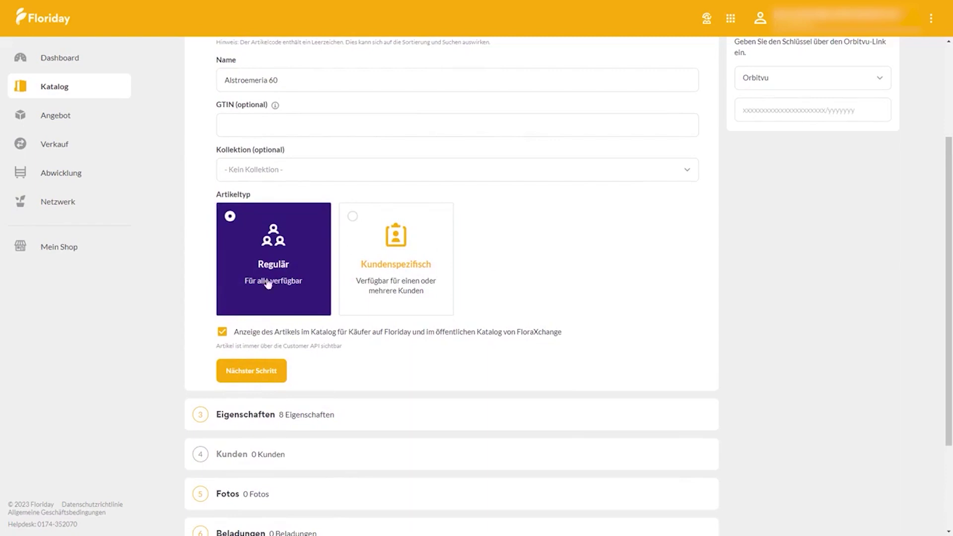
- Keep the article displayed in the Floriday and FloraXchange catalogues and continue to its properties
{"action": "scroll", "coordinate": [359, 331], "scroll_direction": "down", "scroll_amount": 1}
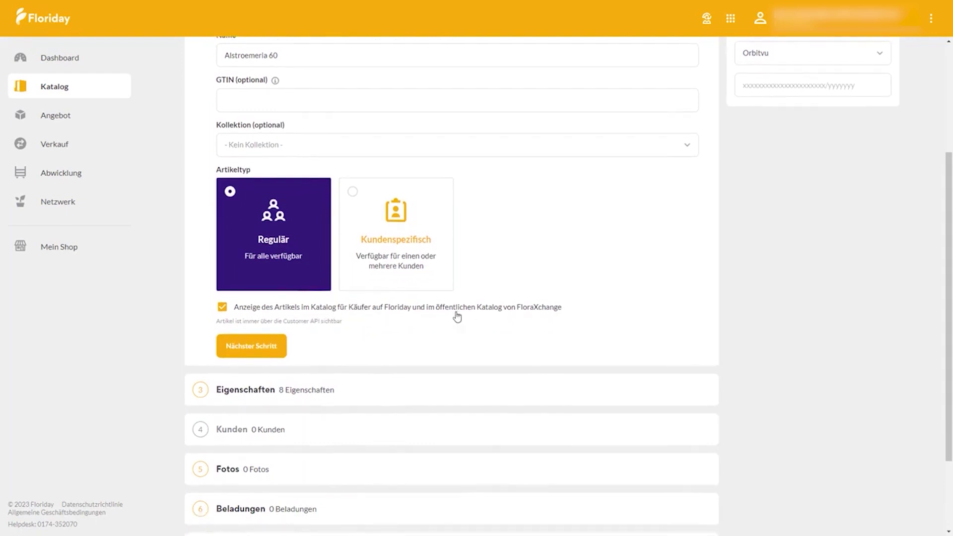
{"action": "left_click", "coordinate": [223, 308]}
{"action": "left_click", "coordinate": [222, 307]}
{"action": "left_click", "coordinate": [265, 353]}
- Set the number of stems per bunch to 10 and the maturity stage (Reifestadium) to 2-3
{"action": "scroll", "coordinate": [379, 190], "scroll_direction": "up", "scroll_amount": 1}
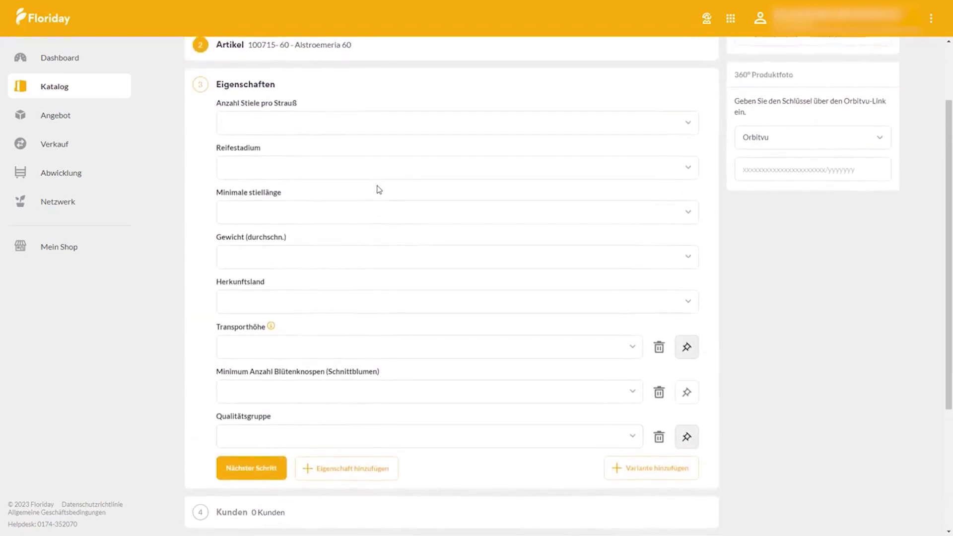
{"action": "left_click", "coordinate": [266, 136]}
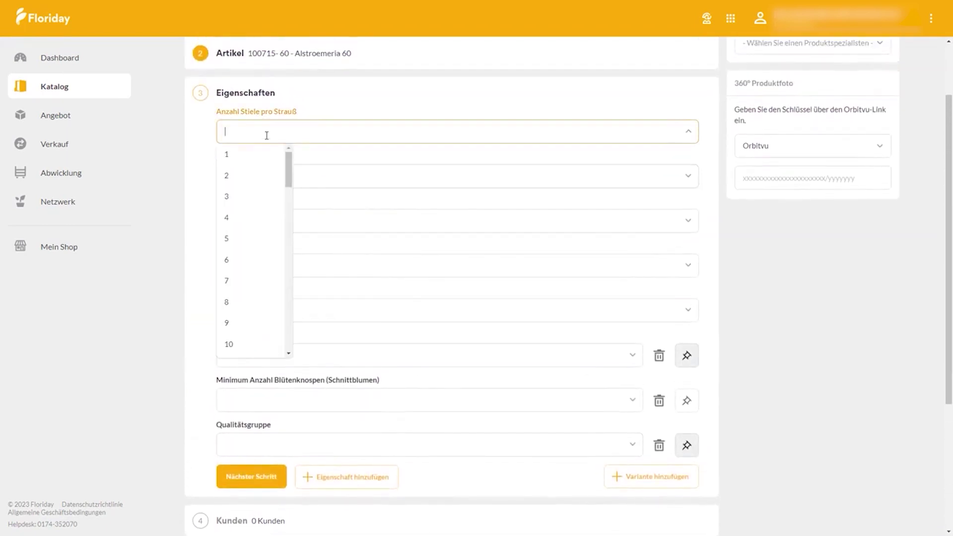
{"action": "type", "text": "10"}
{"action": "left_click", "coordinate": [233, 155]}
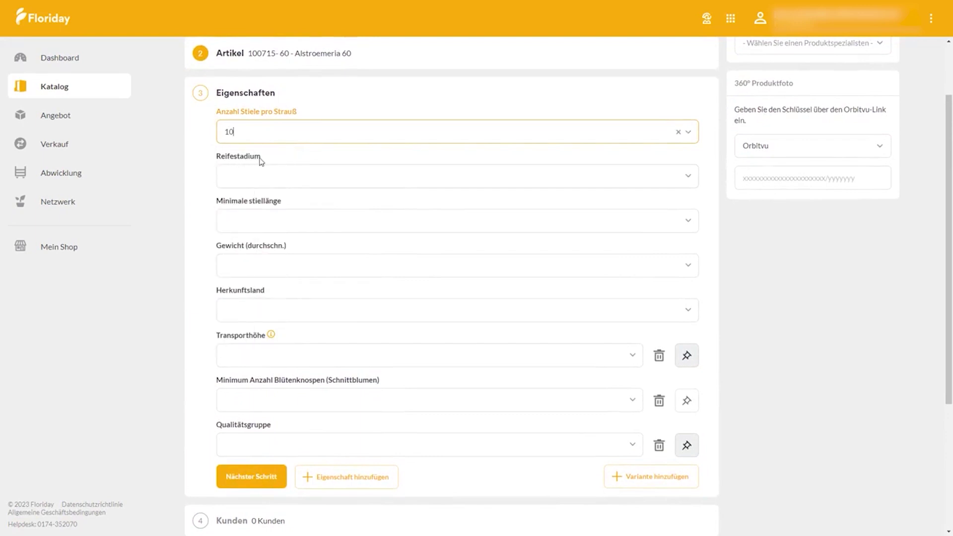
{"action": "left_click", "coordinate": [258, 180]}
{"action": "type", "text": "2-3"}
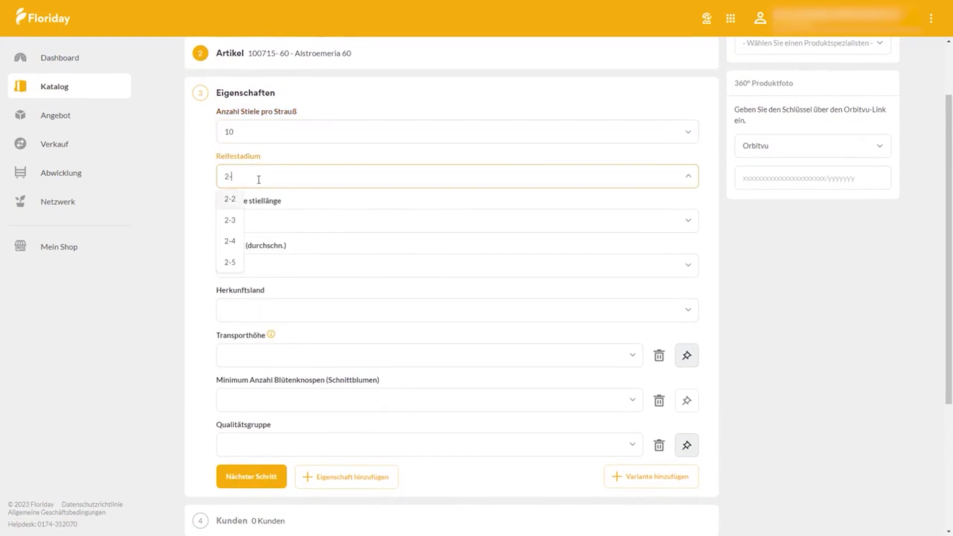
{"action": "left_click", "coordinate": [241, 204]}
- Set the minimum stem length to 60 cm and the average weight to 100 Gramm
{"action": "left_click", "coordinate": [254, 222]}
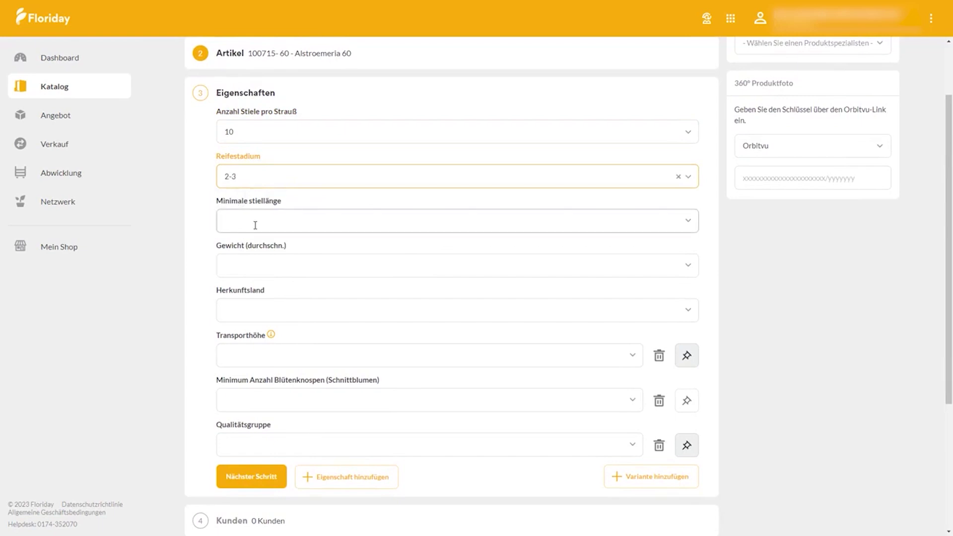
{"action": "type", "text": "60"}
{"action": "left_click", "coordinate": [236, 243]}
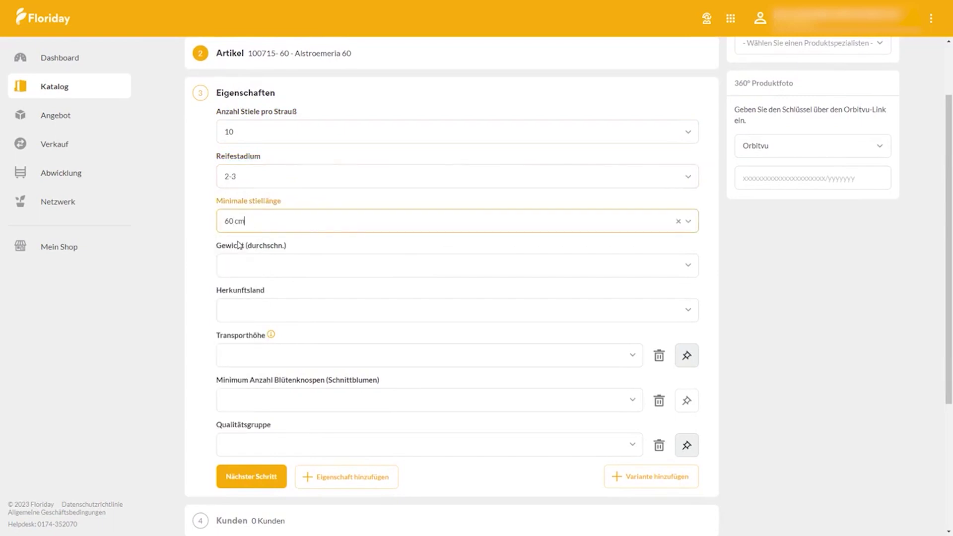
{"action": "left_click", "coordinate": [275, 267]}
{"action": "type", "text": "100"}
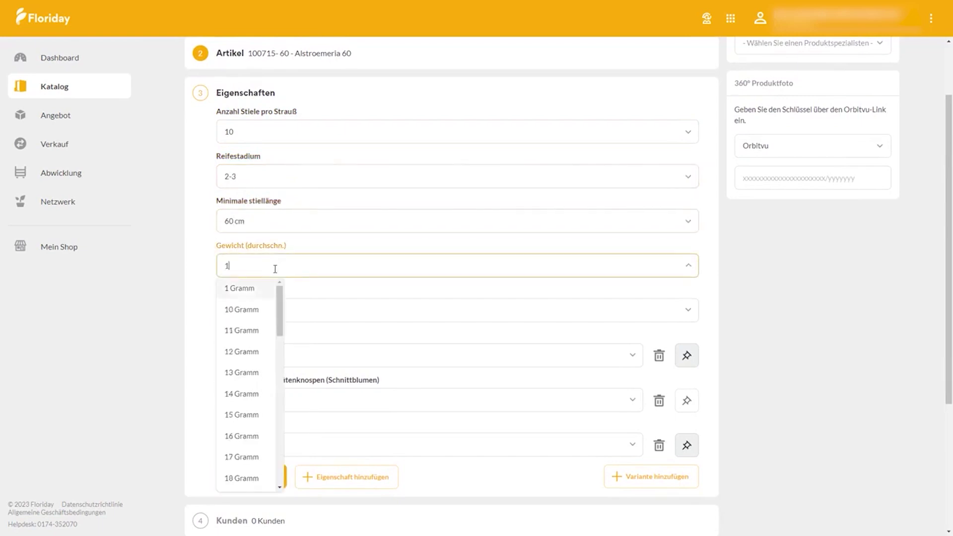
{"action": "left_click", "coordinate": [240, 292]}
- Set the country of origin (Herkunftsland) to Niederlande
{"action": "left_click", "coordinate": [260, 312]}
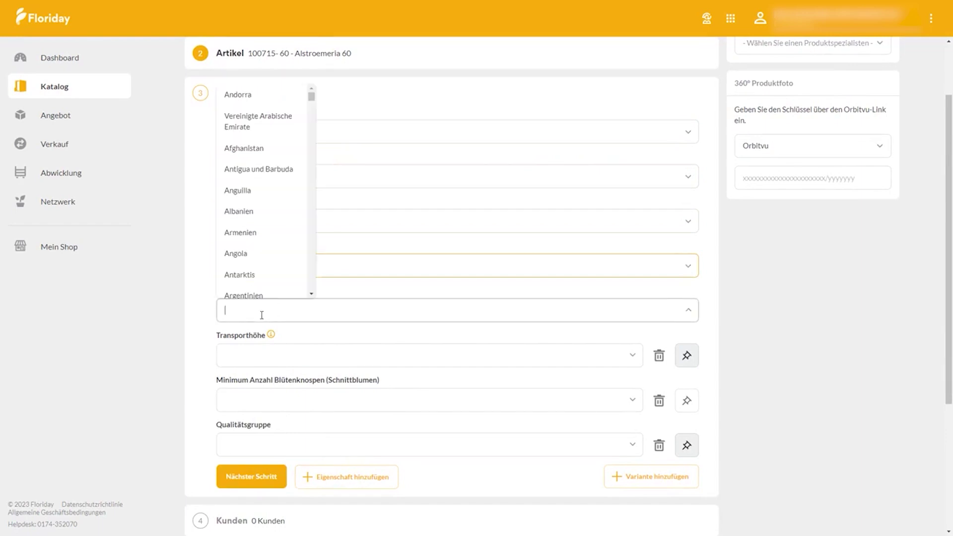
{"action": "type", "text": "ned"}
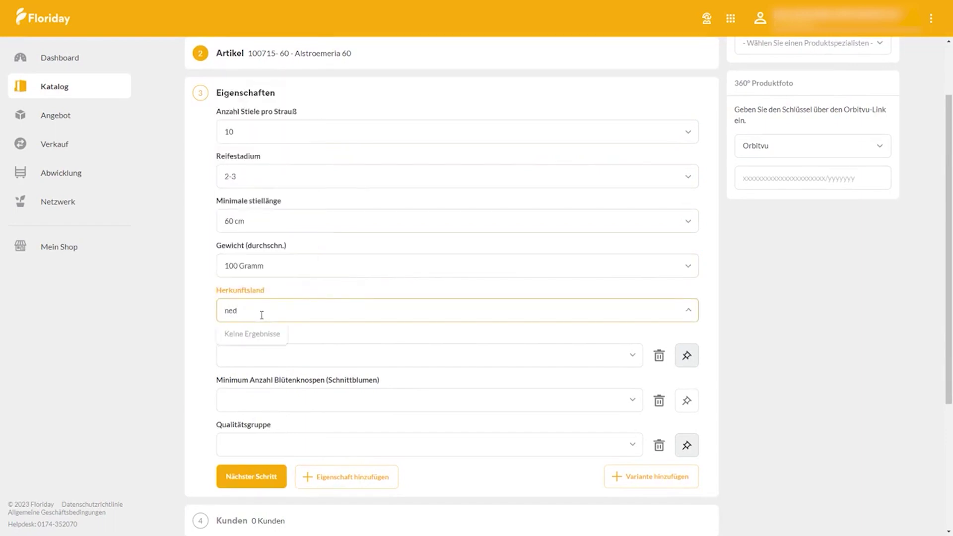
{"action": "key", "text": "BackSpace"}
{"action": "key", "text": "BackSpace"}
{"action": "type", "text": "ied"}
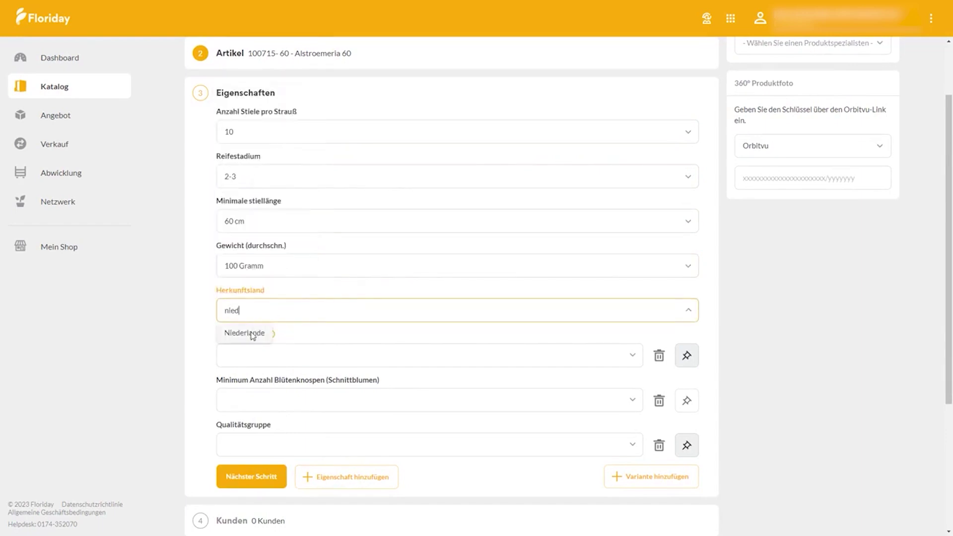
{"action": "left_click", "coordinate": [253, 333]}
- Set the transport height to 65 cm and the minimum number of flower buds to minimal 2
{"action": "left_click", "coordinate": [269, 357]}
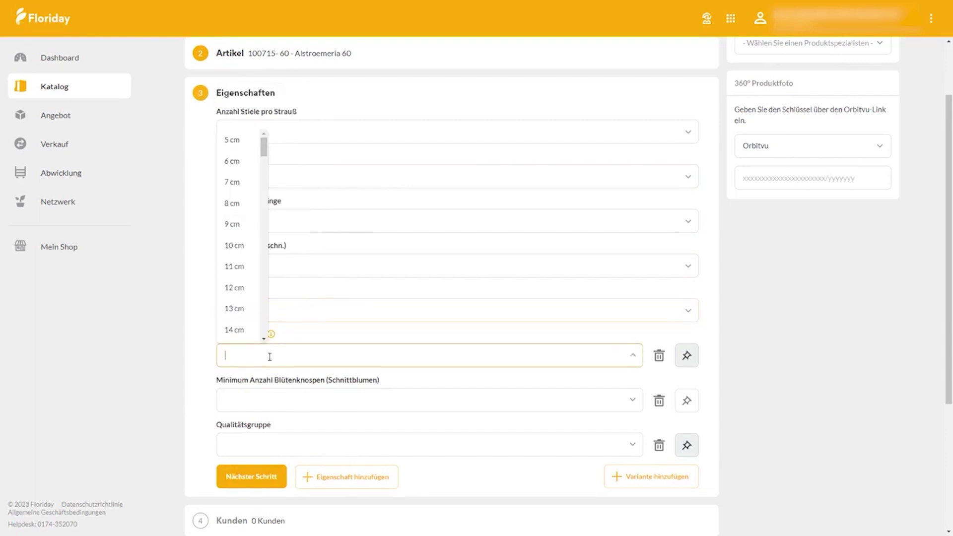
{"action": "type", "text": "65"}
{"action": "left_click", "coordinate": [235, 381]}
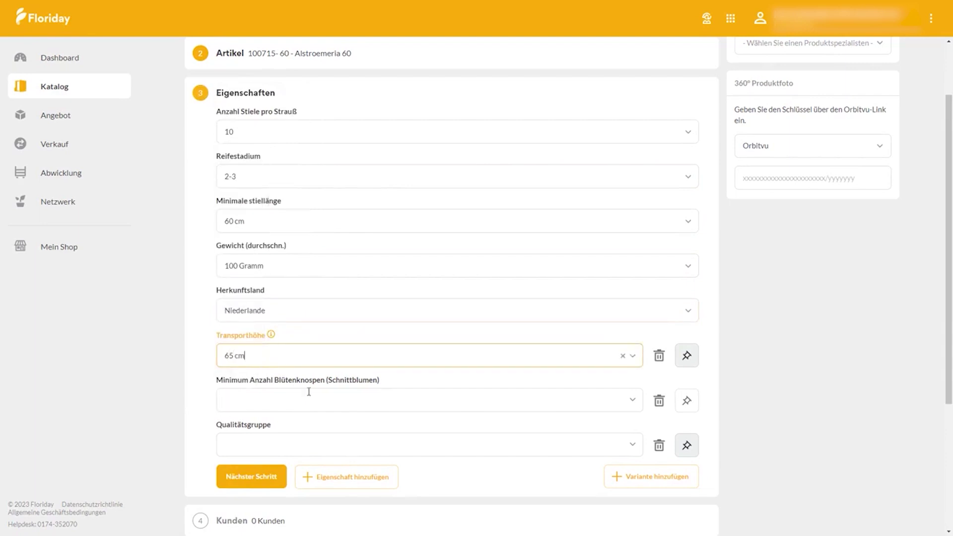
{"action": "left_click", "coordinate": [287, 406]}
{"action": "type", "text": "2"}
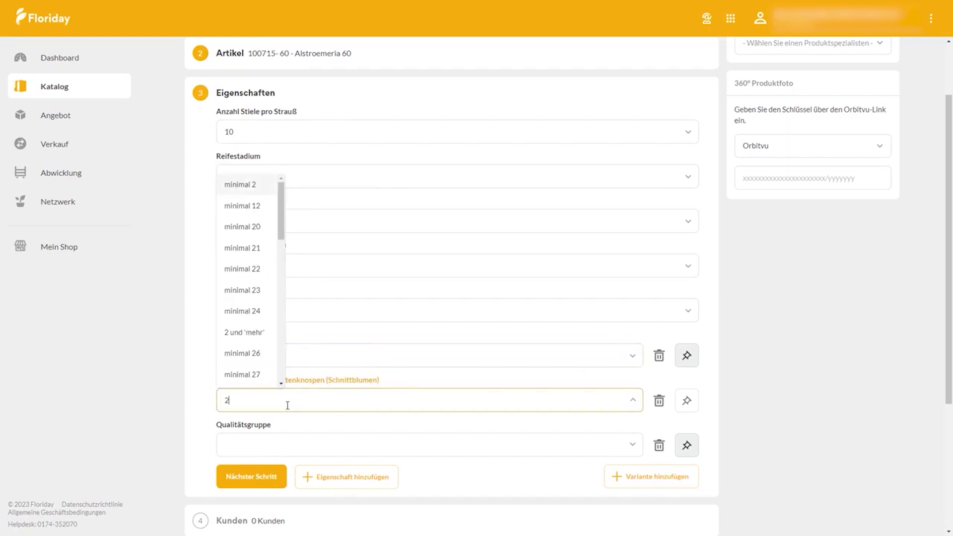
- Set the quality group (Qualitätsgruppe) to A1
{"action": "left_click", "coordinate": [272, 450]}
{"action": "type", "text": "a1"}
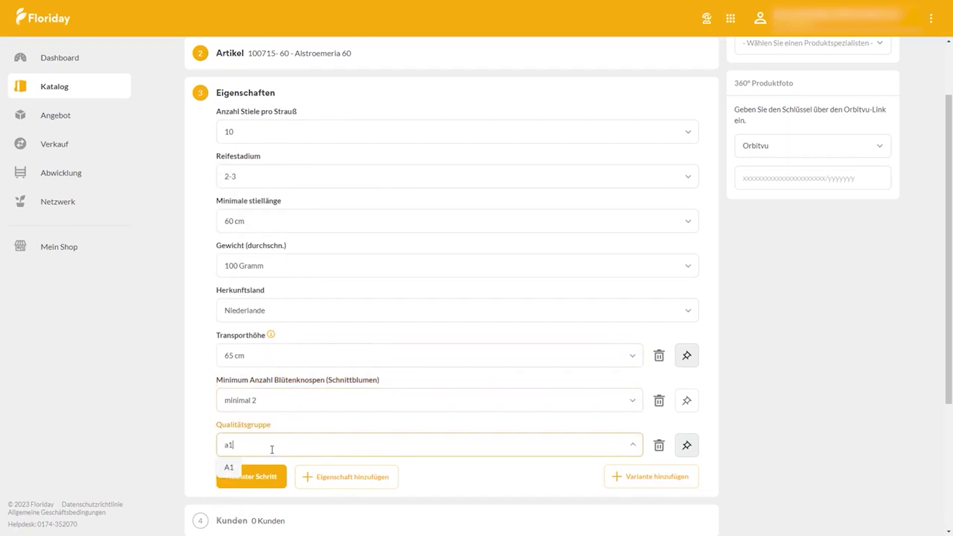
{"action": "left_click", "coordinate": [225, 469]}
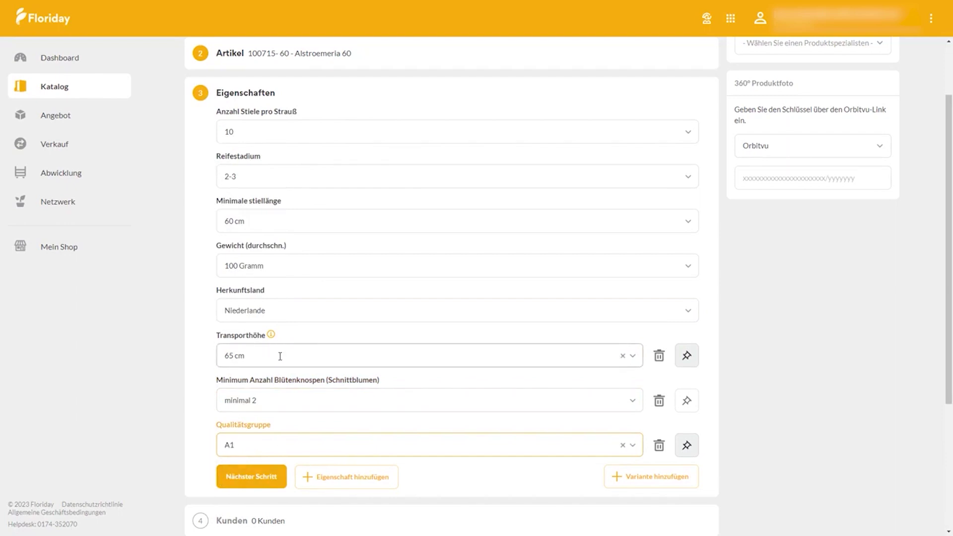
- Open the form for adding a variant of the article, view its properties, and close it without saving
{"action": "scroll", "coordinate": [280, 356], "scroll_direction": "down", "scroll_amount": 1}
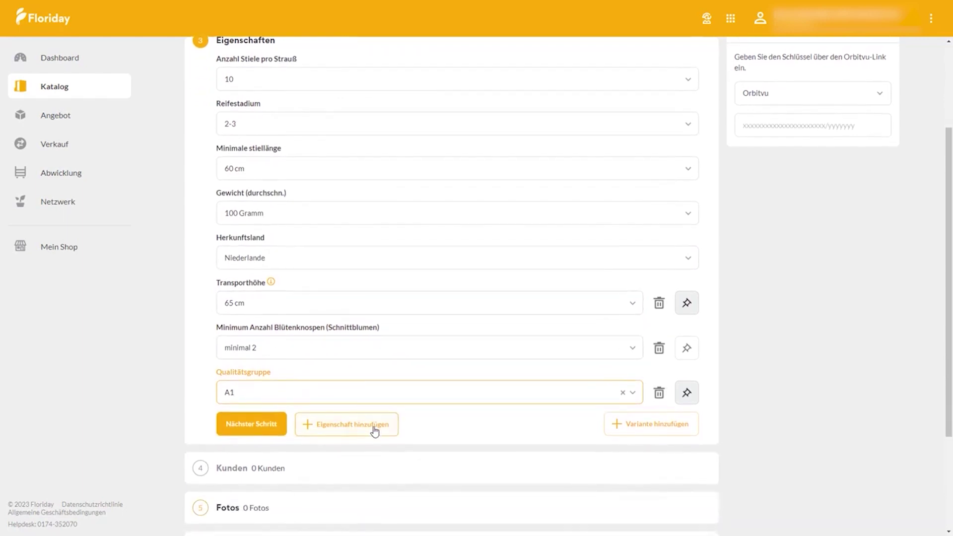
{"action": "left_click", "coordinate": [660, 431]}
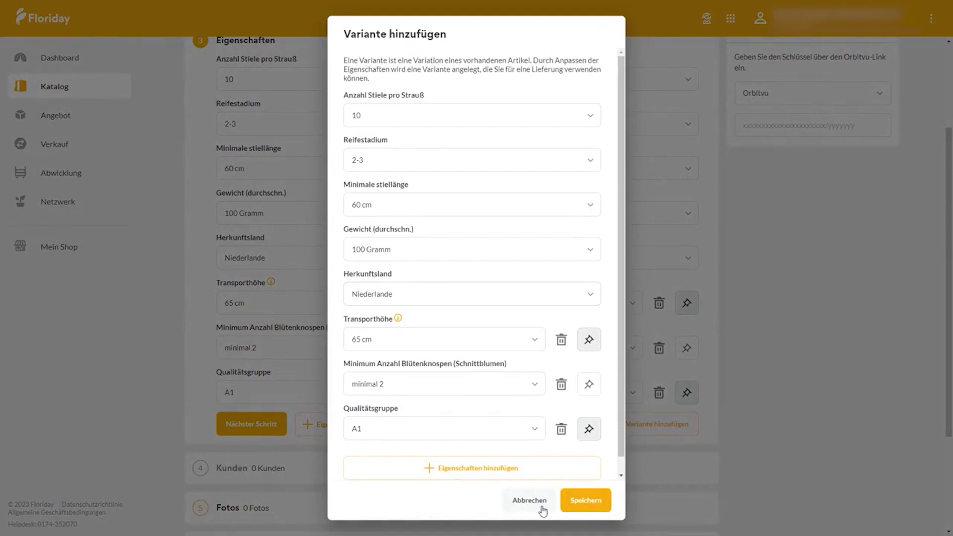
{"action": "left_click", "coordinate": [720, 472]}
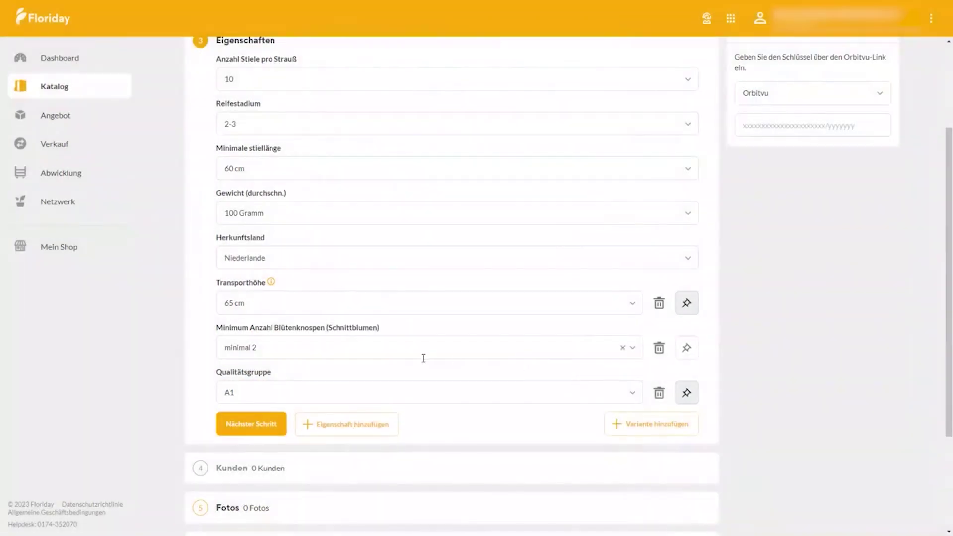
- Browse the additional property types that can be added to the article and close the selection without adding one
{"action": "left_click", "coordinate": [353, 425]}
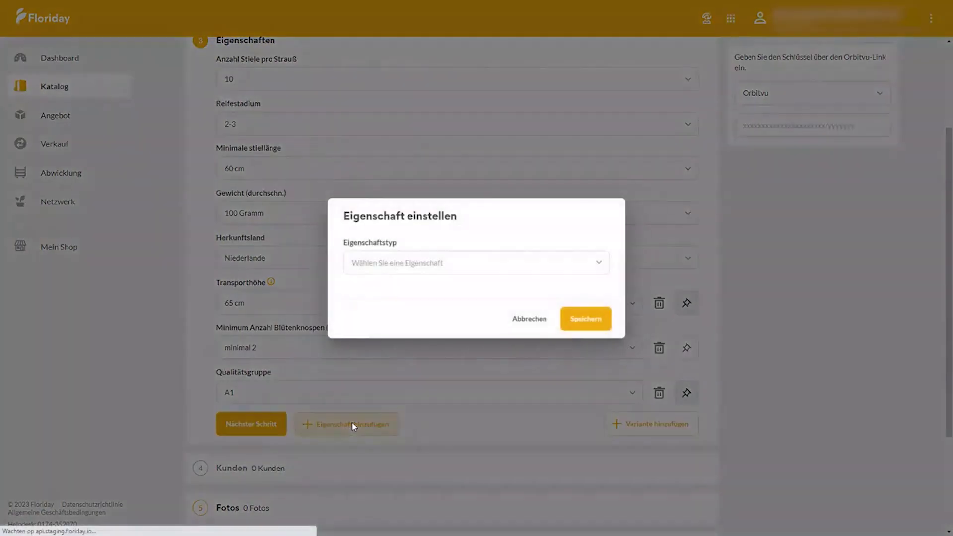
{"action": "left_click", "coordinate": [378, 264]}
{"action": "scroll", "coordinate": [449, 397], "scroll_direction": "down", "scroll_amount": 5}
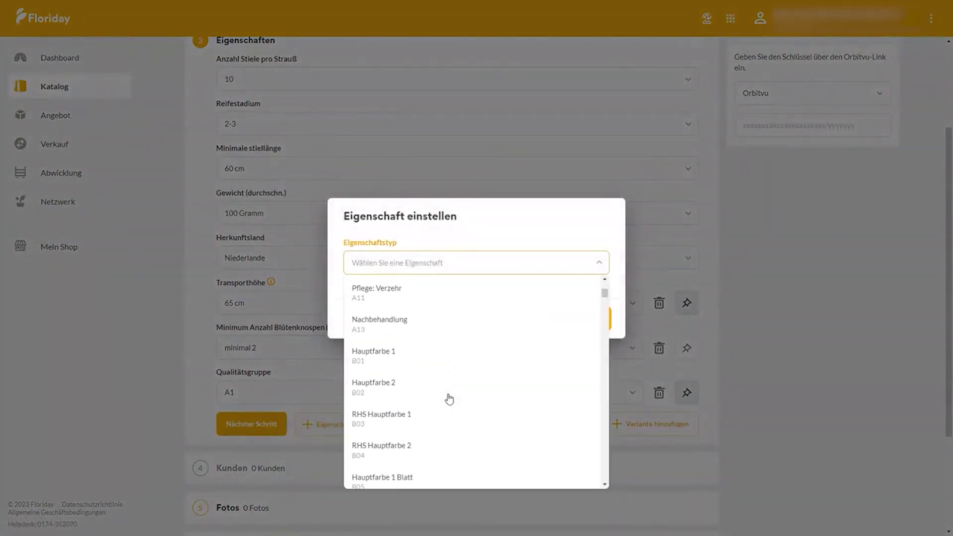
{"action": "left_click", "coordinate": [787, 421]}
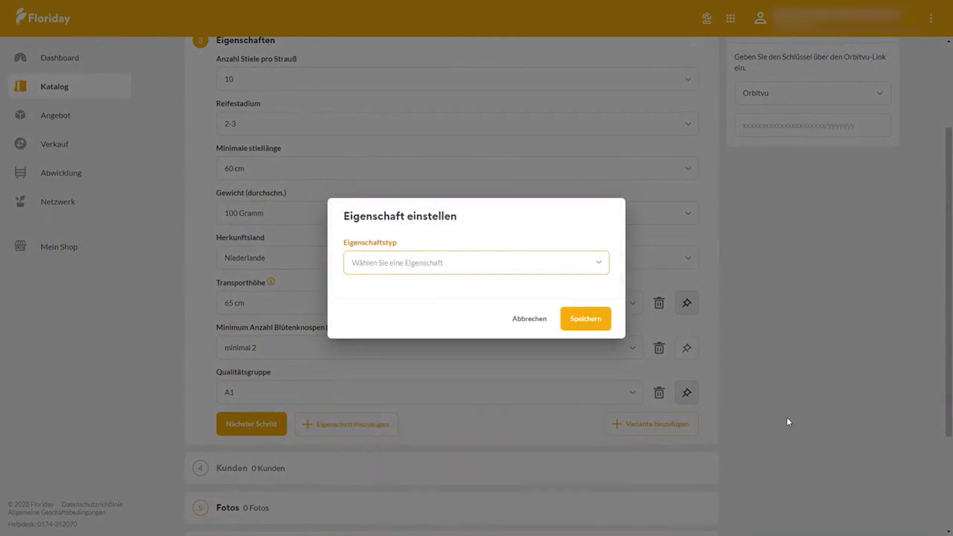
{"action": "left_click", "coordinate": [787, 421]}
- Complete the properties section and upload the two Bloemenbureau-Alstroemeria photos from the Desktop folder
{"action": "left_click", "coordinate": [277, 426]}
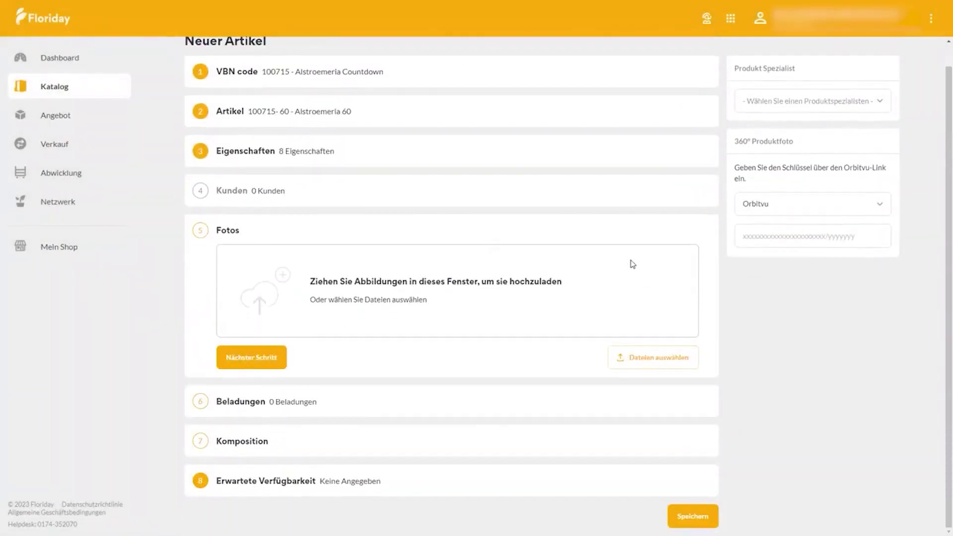
{"action": "left_click", "coordinate": [656, 358]}
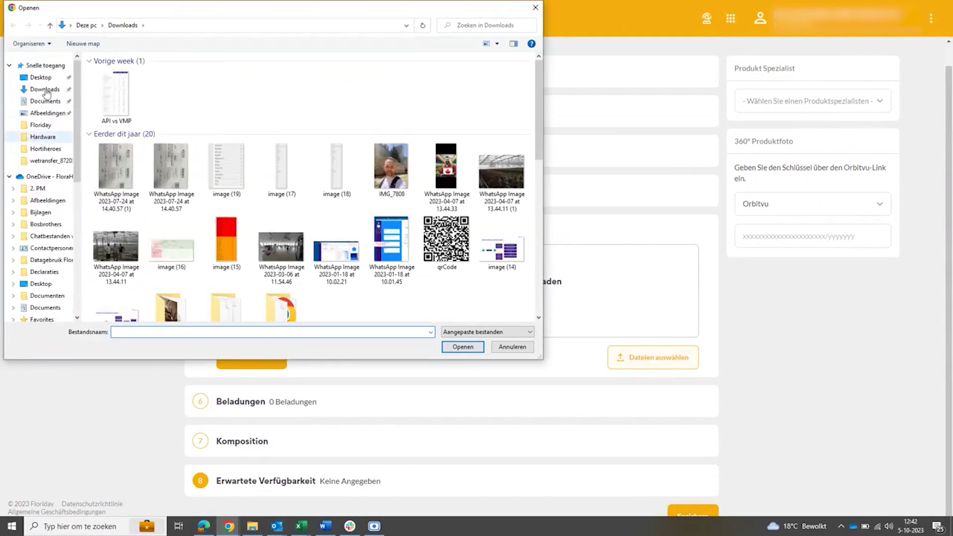
{"action": "left_click", "coordinate": [41, 78]}
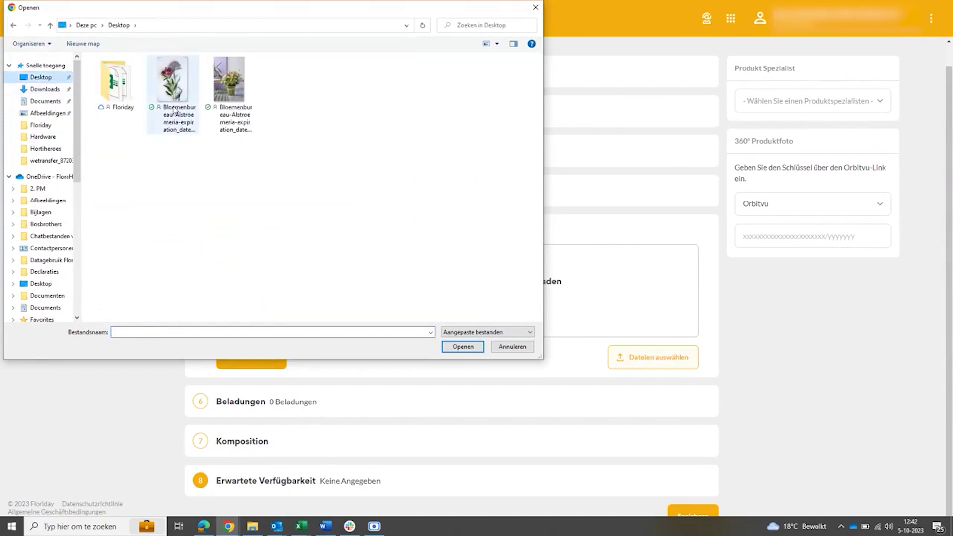
{"action": "left_click", "coordinate": [173, 110]}
{"action": "left_click", "coordinate": [229, 94], "text": "ctrl"}
{"action": "left_click", "coordinate": [463, 347]}
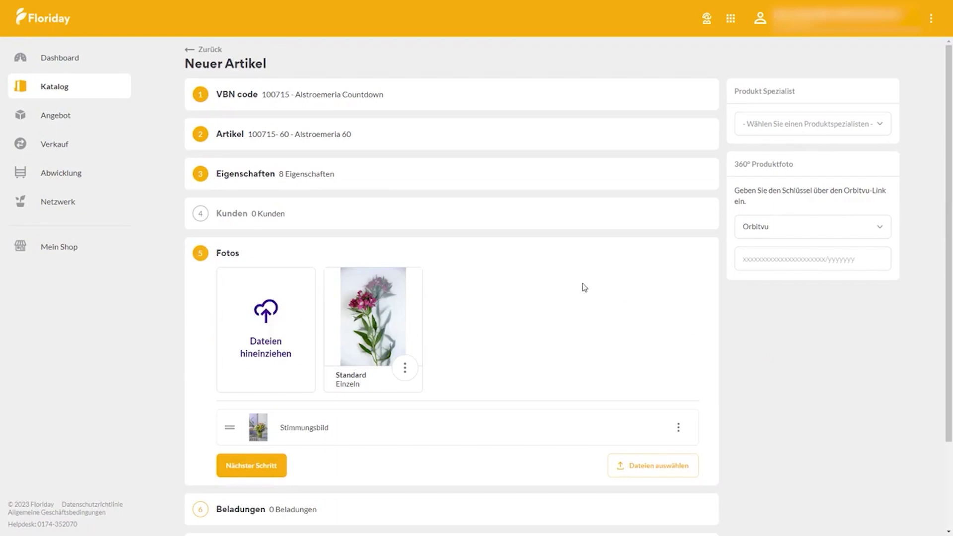
- View the Stimmungsbild photo at full size and close the preview
{"action": "scroll", "coordinate": [560, 328], "scroll_direction": "down", "scroll_amount": 1}
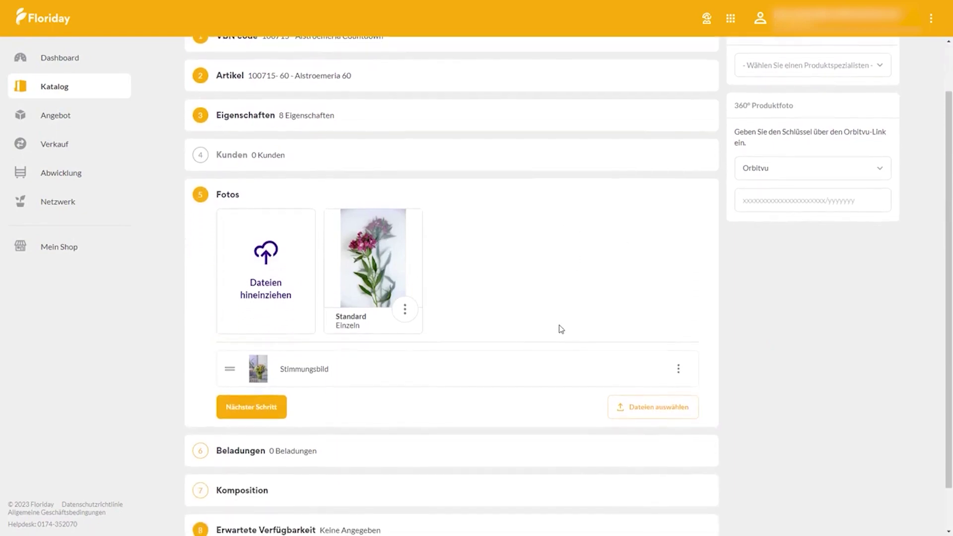
{"action": "left_click", "coordinate": [260, 371]}
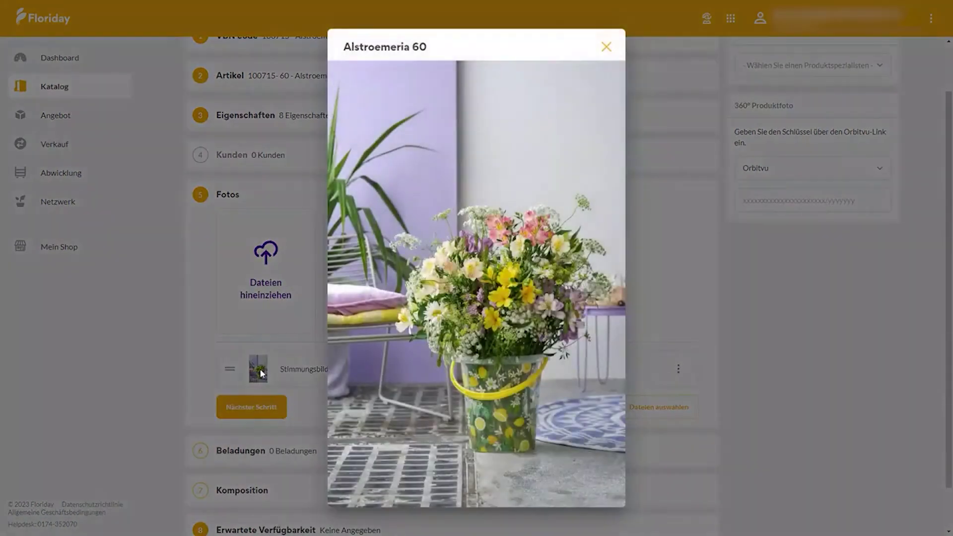
{"action": "left_click", "coordinate": [761, 375]}
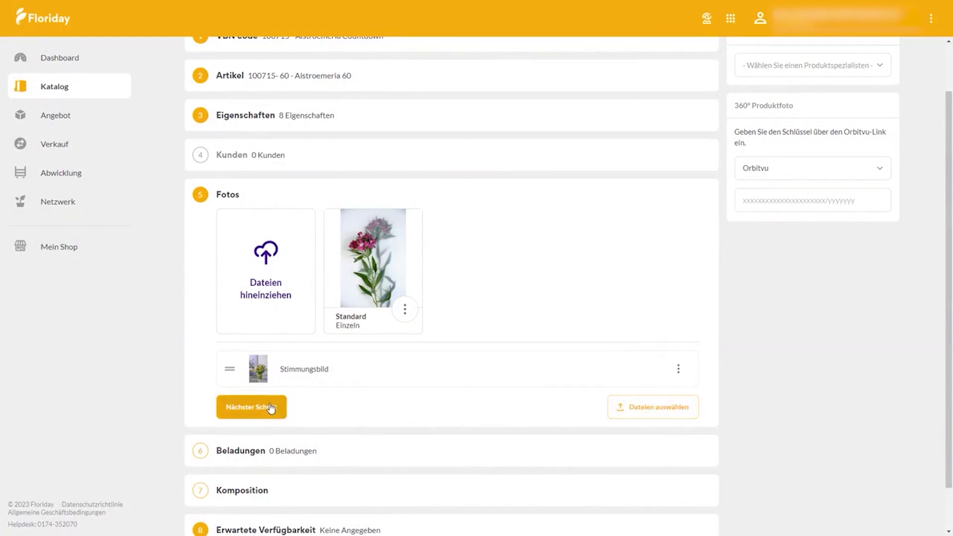
- Open the standard photo for editing, look over the image and its editing tools, and leave without changes
{"action": "left_click", "coordinate": [405, 310]}
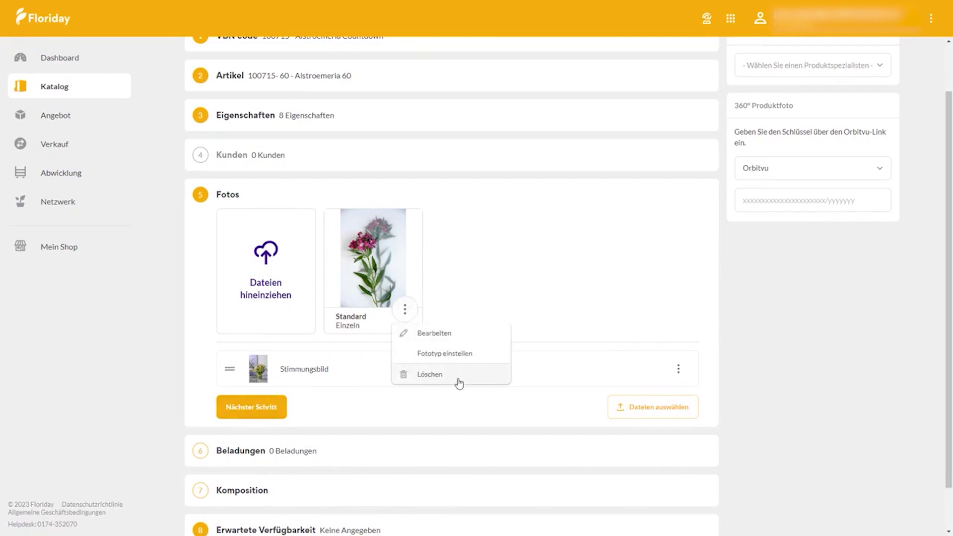
{"action": "left_click", "coordinate": [460, 333]}
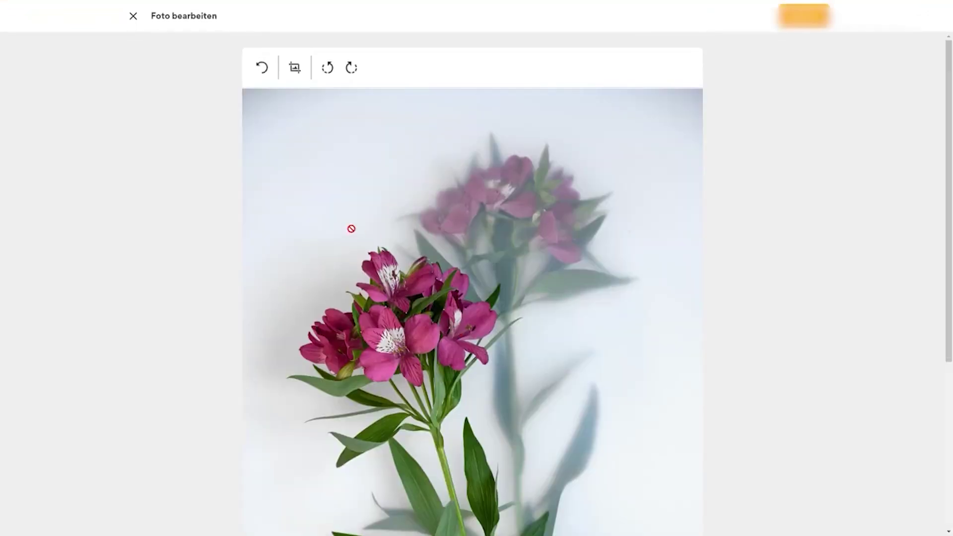
{"action": "scroll", "coordinate": [351, 228], "scroll_direction": "down", "scroll_amount": 3}
{"action": "scroll", "coordinate": [351, 228], "scroll_direction": "up", "scroll_amount": 3}
{"action": "left_click", "coordinate": [133, 16]}
- View the photo types that can be assigned to the standard photo and leave without choosing one
{"action": "left_click", "coordinate": [400, 304]}
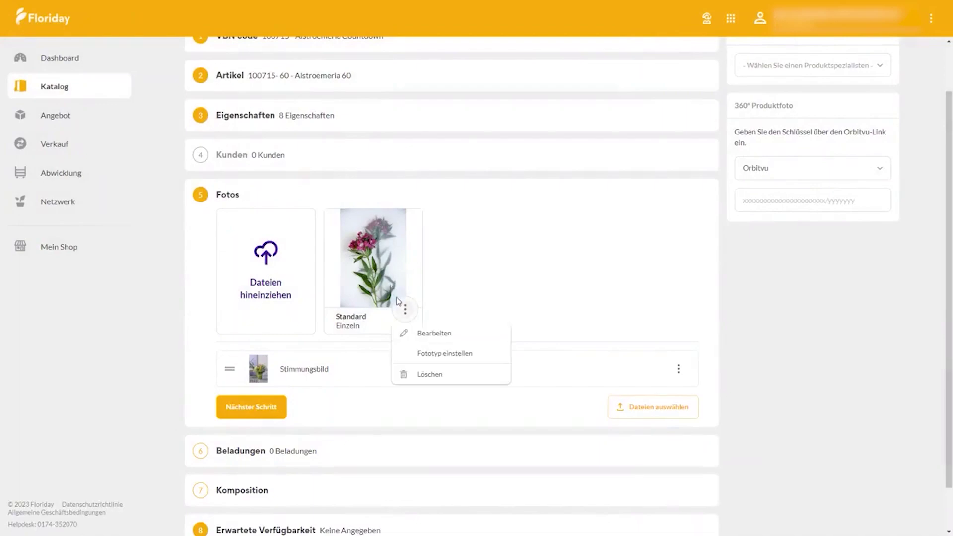
{"action": "left_click", "coordinate": [452, 358]}
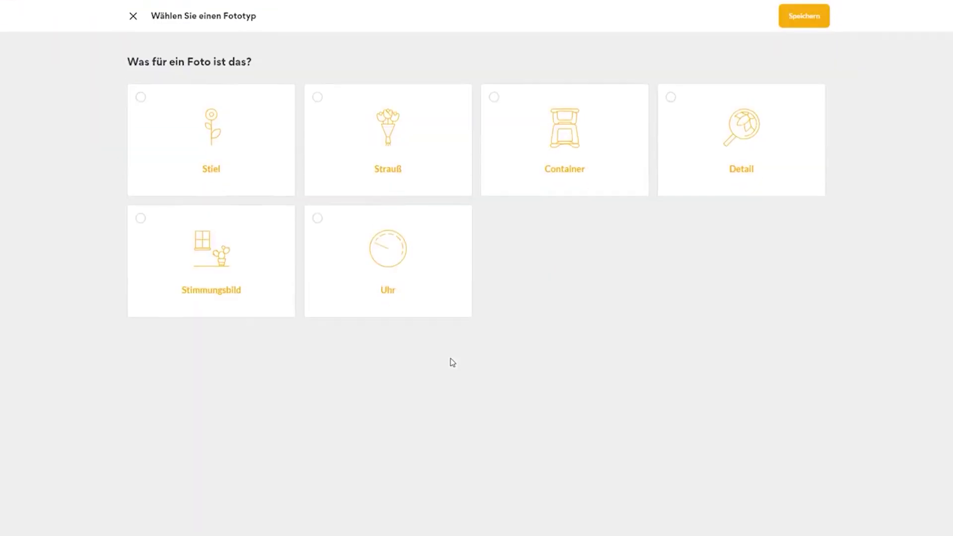
{"action": "left_click", "coordinate": [134, 17]}
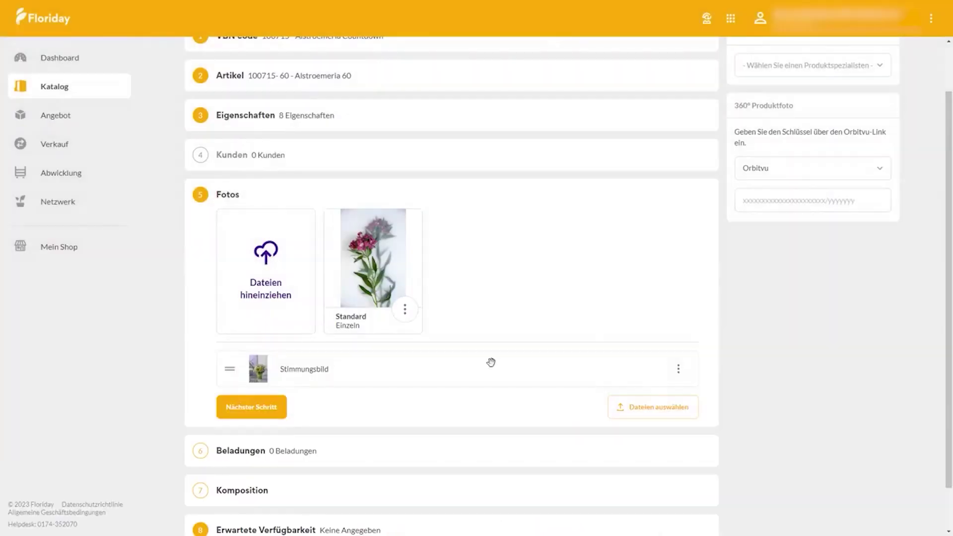
- Examine the available actions for the Stimmungsbild photo and its reordering handle
{"action": "left_click", "coordinate": [678, 372]}
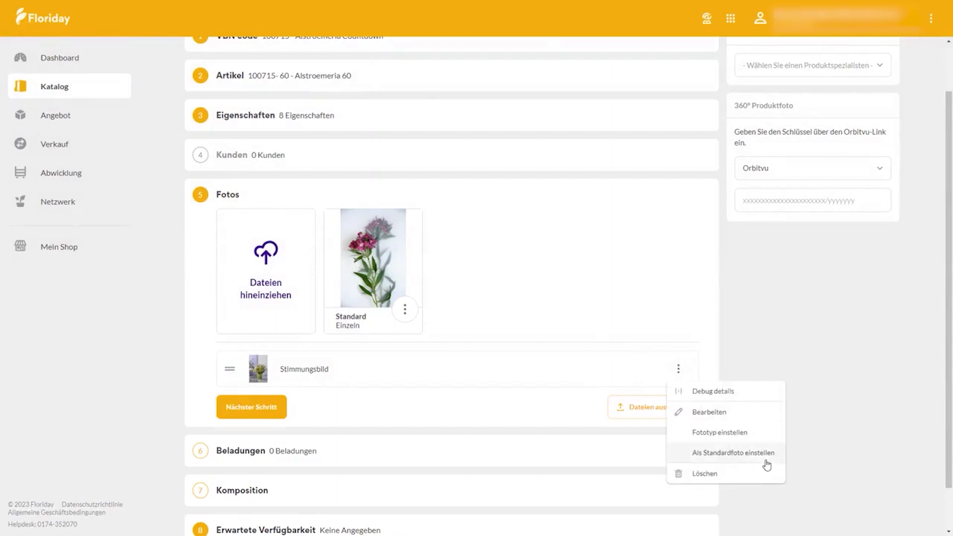
{"action": "left_click", "coordinate": [838, 437]}
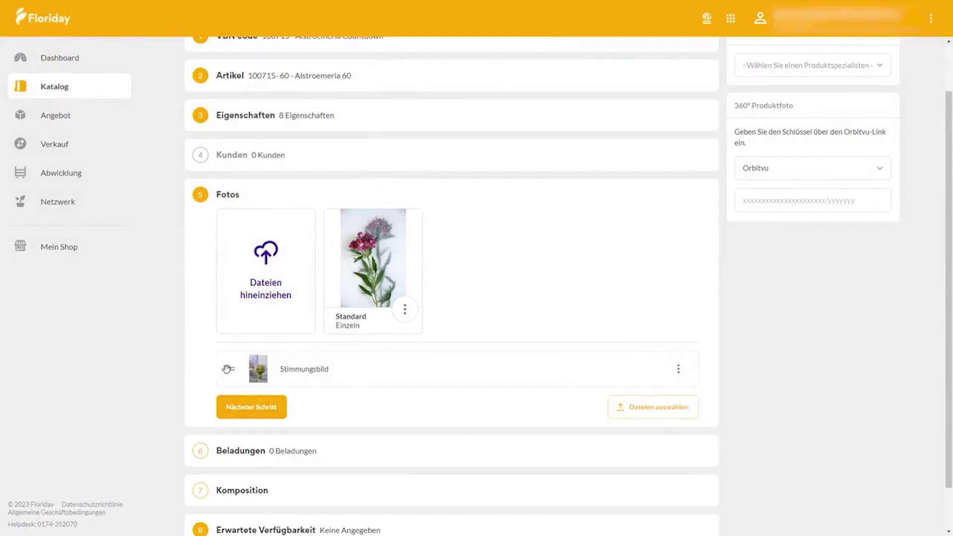
{"action": "mouse_move", "coordinate": [229, 368]}
{"action": "left_mouse_down"}
{"action": "mouse_move", "coordinate": [239, 336]}
{"action": "mouse_move", "coordinate": [370, 281]}
{"action": "mouse_move", "coordinate": [240, 220]}
{"action": "mouse_move", "coordinate": [226, 362]}
{"action": "left_mouse_up"}
- Complete the photos section and start a new loading (Beladung) with VBN packaging 997: Fc577+opzetrek(Fc597)
{"action": "left_click", "coordinate": [249, 414]}
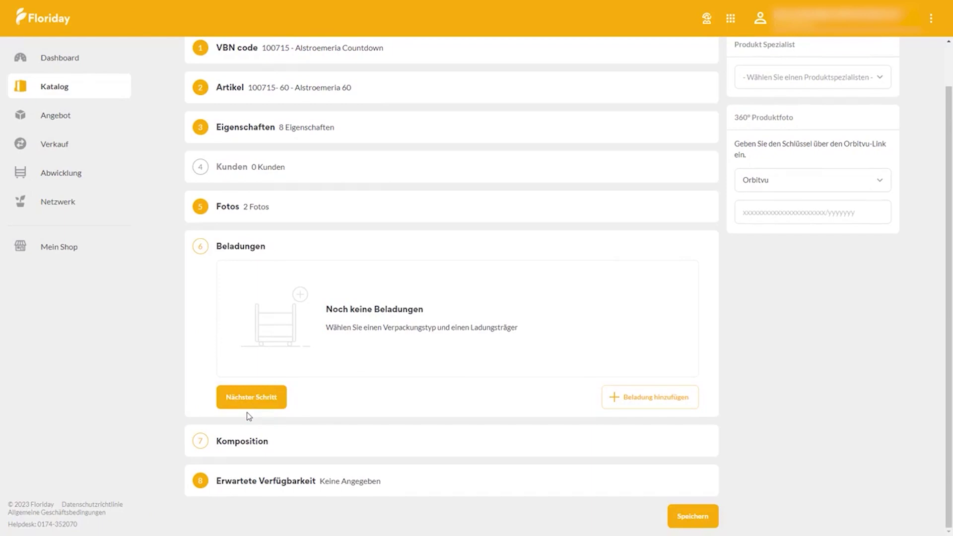
{"action": "left_click", "coordinate": [651, 400]}
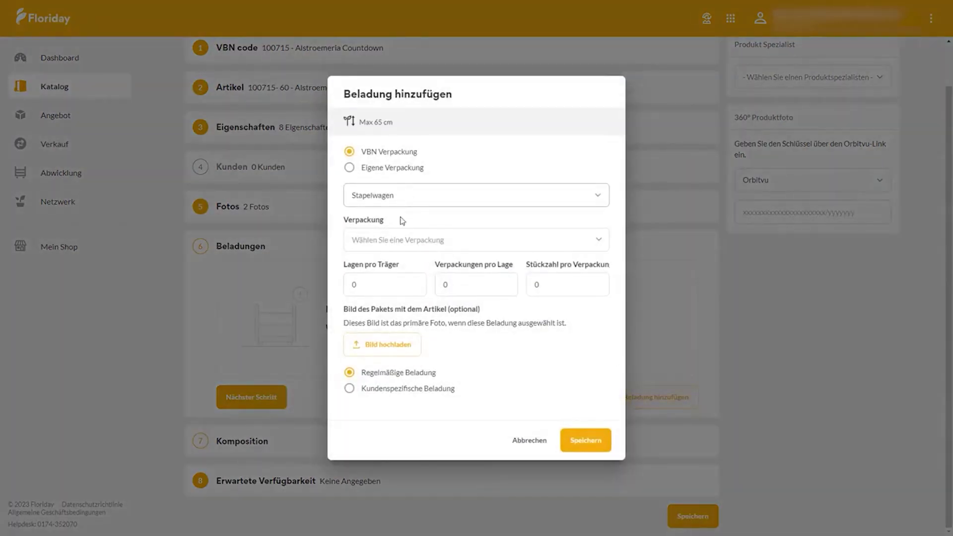
{"action": "left_click", "coordinate": [398, 239]}
{"action": "type", "text": "887"}
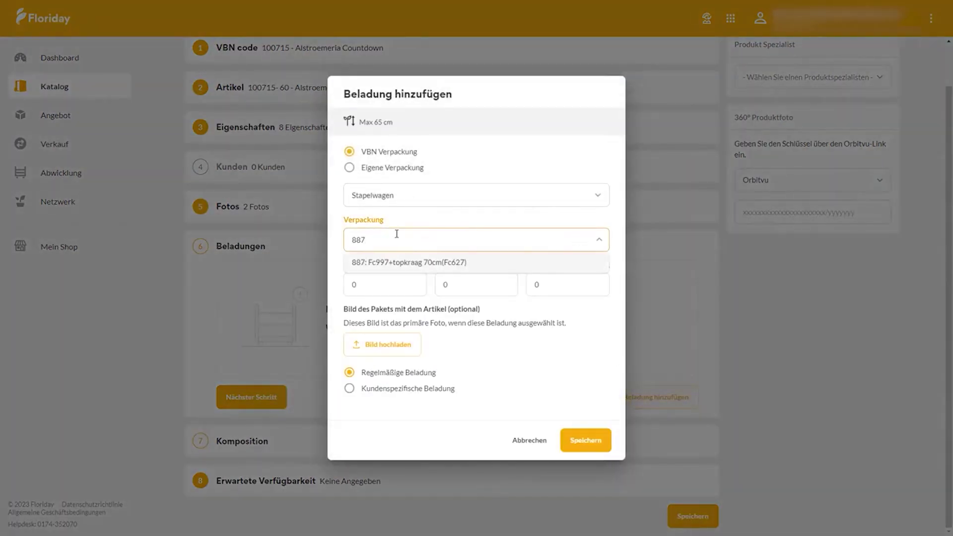
{"action": "key", "text": "BackSpace"}
{"action": "key", "text": "BackSpace"}
{"action": "key", "text": "BackSpace"}
{"action": "type", "text": "997"}
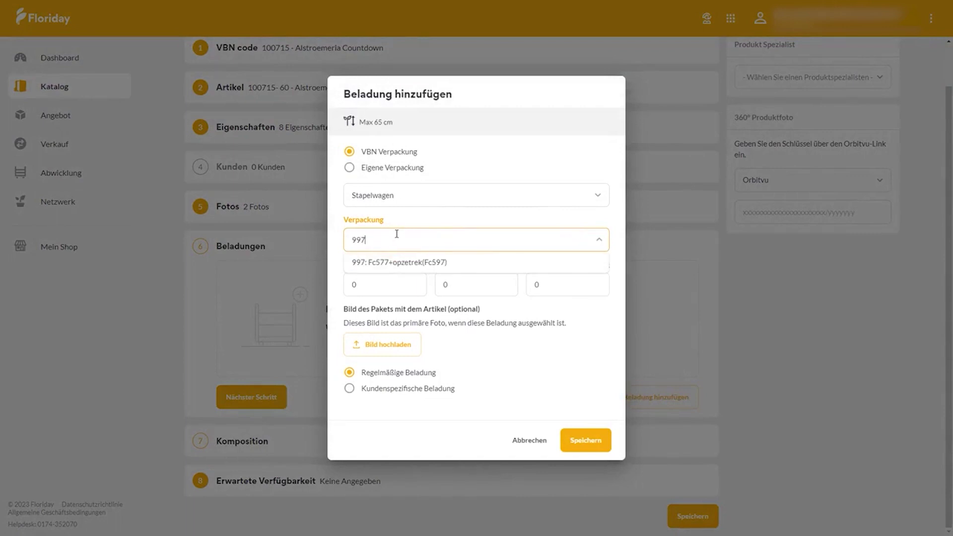
{"action": "left_click", "coordinate": [388, 262]}
- Set the number of pieces per package (Stückzahl pro Verpackung) to 50
{"action": "left_click", "coordinate": [545, 285]}
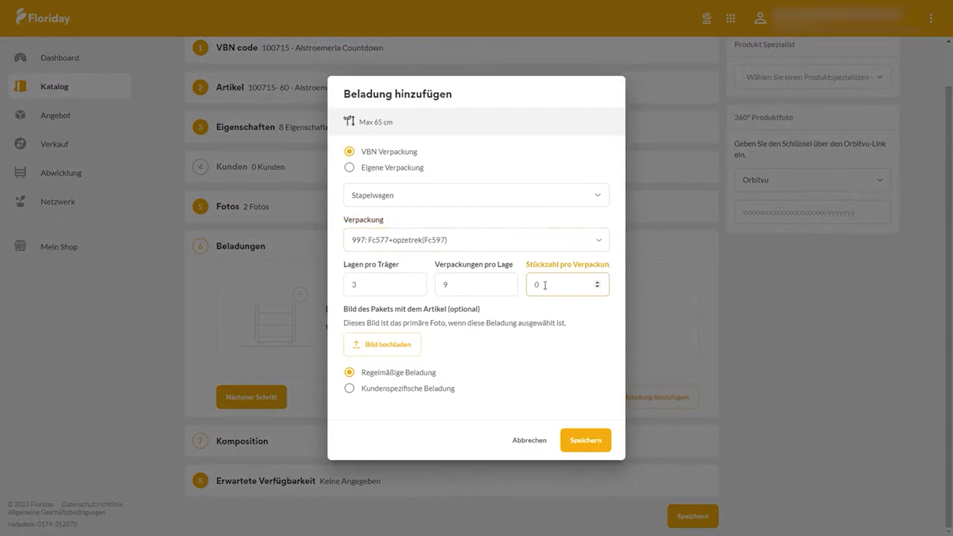
{"action": "key", "text": "BackSpace"}
{"action": "type", "text": "50"}
- Try the customer-specific loading option, view its organisation selection, and return to Regelmäßige Beladung
{"action": "left_click", "coordinate": [423, 389]}
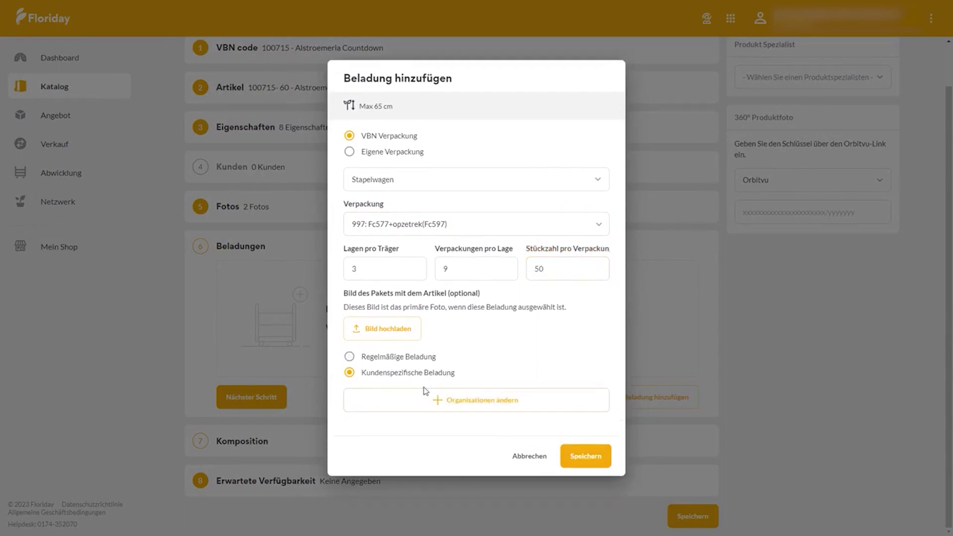
{"action": "left_click", "coordinate": [475, 403]}
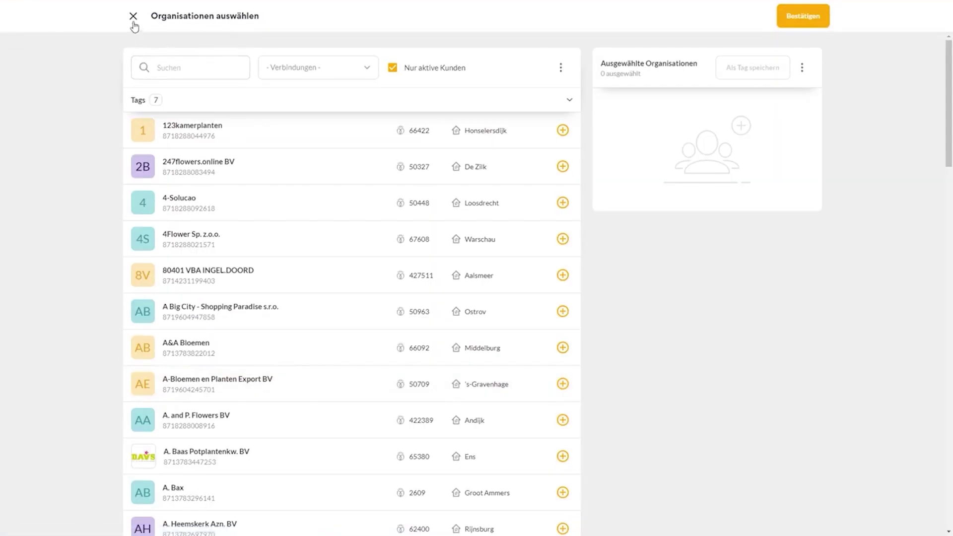
{"action": "left_click", "coordinate": [133, 18]}
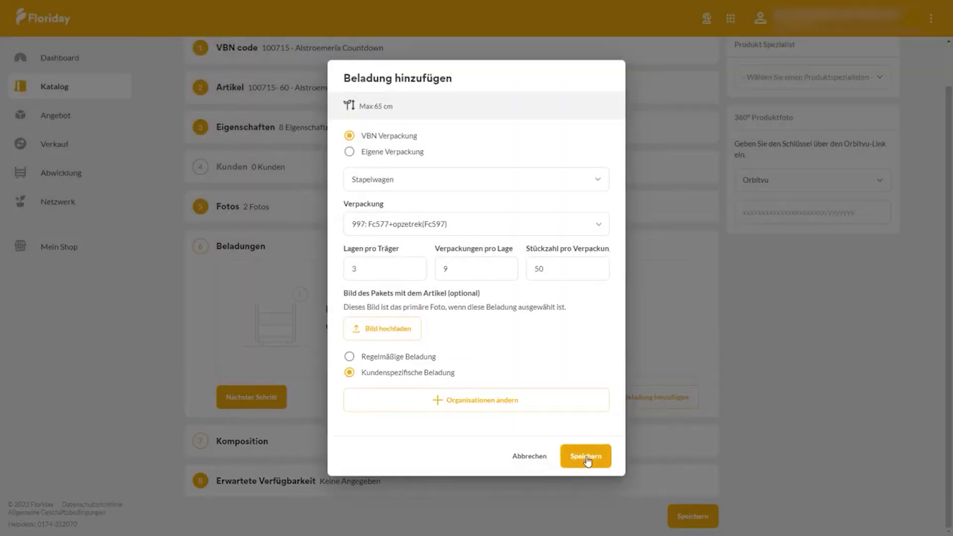
{"action": "left_click", "coordinate": [422, 357]}
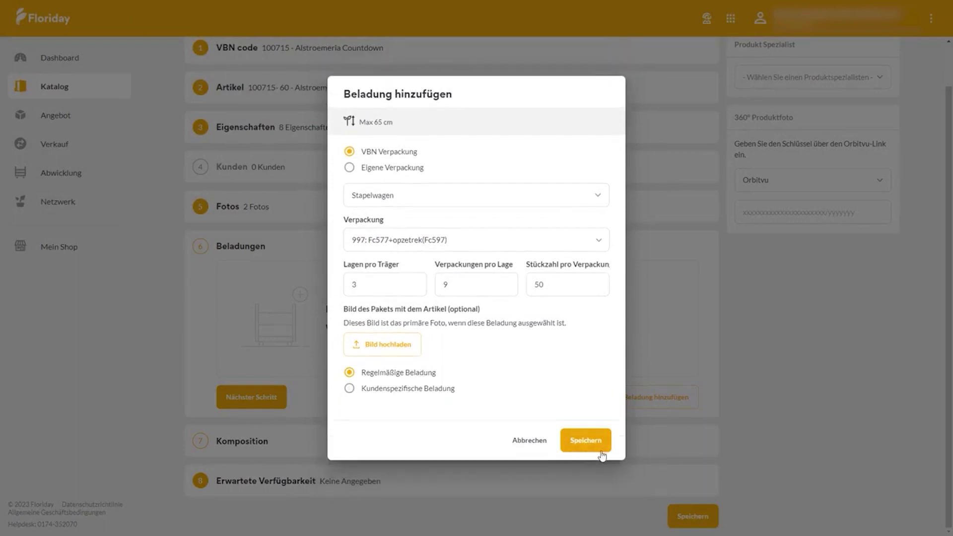
- Save the loading, then set the expected availability to Ganzjährig and save the new article
{"action": "left_click", "coordinate": [599, 437]}
{"action": "left_click", "coordinate": [298, 434]}
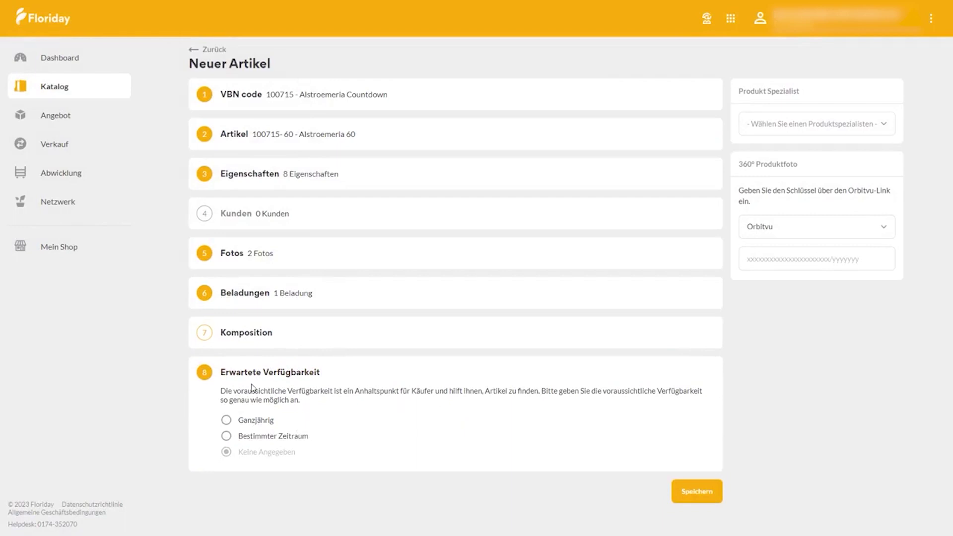
{"action": "left_click", "coordinate": [256, 421]}
{"action": "left_click", "coordinate": [708, 497]}
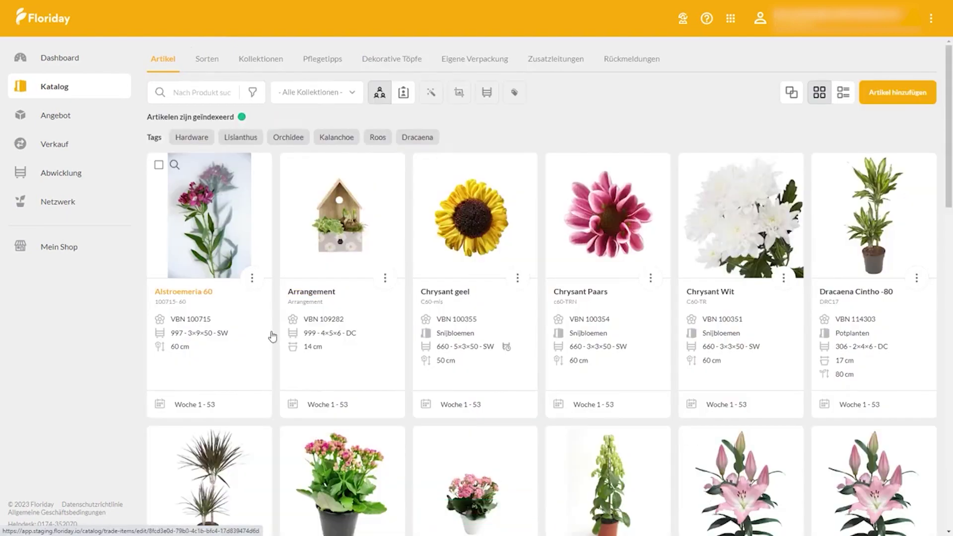
- Start a copy of the Alstroemeria 60 article and enter 100715-50 as its code
{"action": "left_click", "coordinate": [252, 279]}
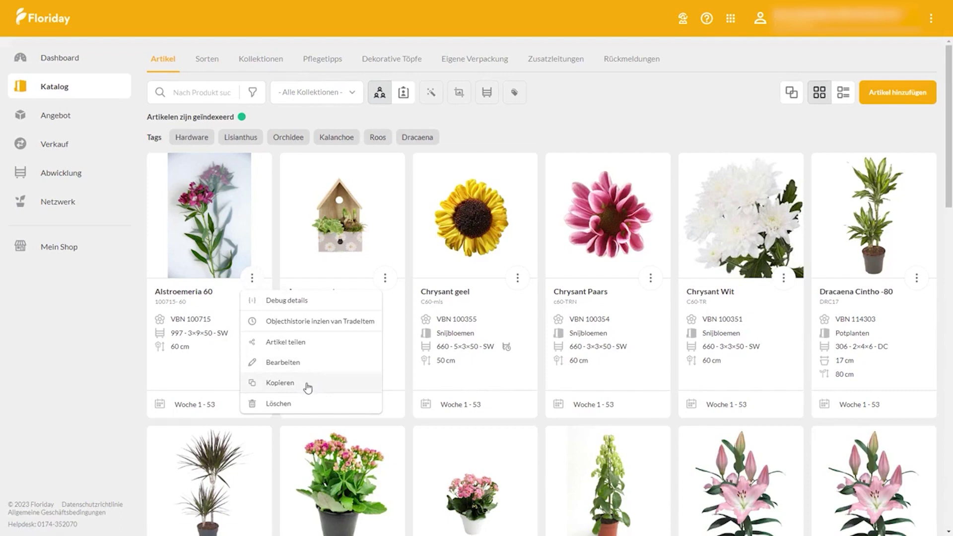
{"action": "left_click", "coordinate": [308, 387]}
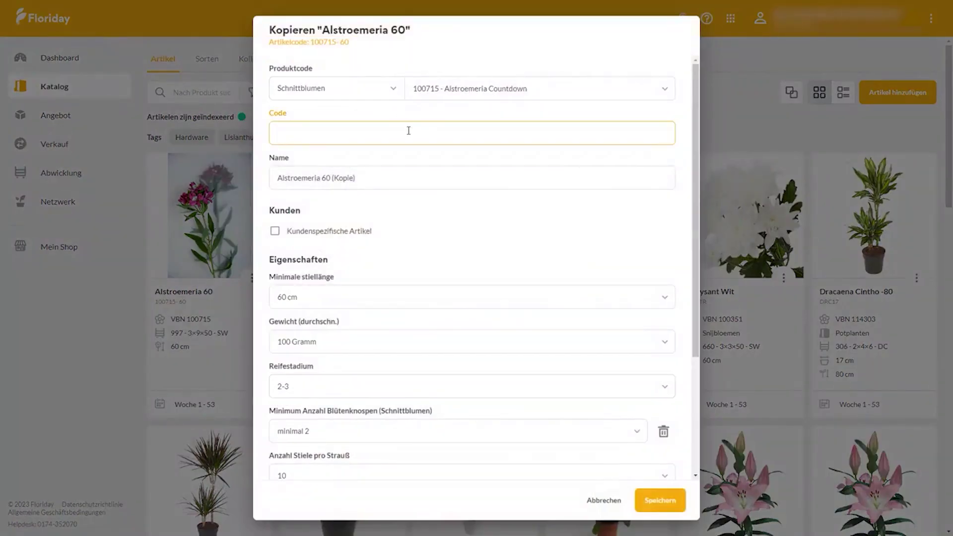
{"action": "type", "text": "100715-50"}
- Set the copied article's minimum stem length (Minimale stiellänge) to 50 cm and review its remaining properties
{"action": "left_click", "coordinate": [301, 297]}
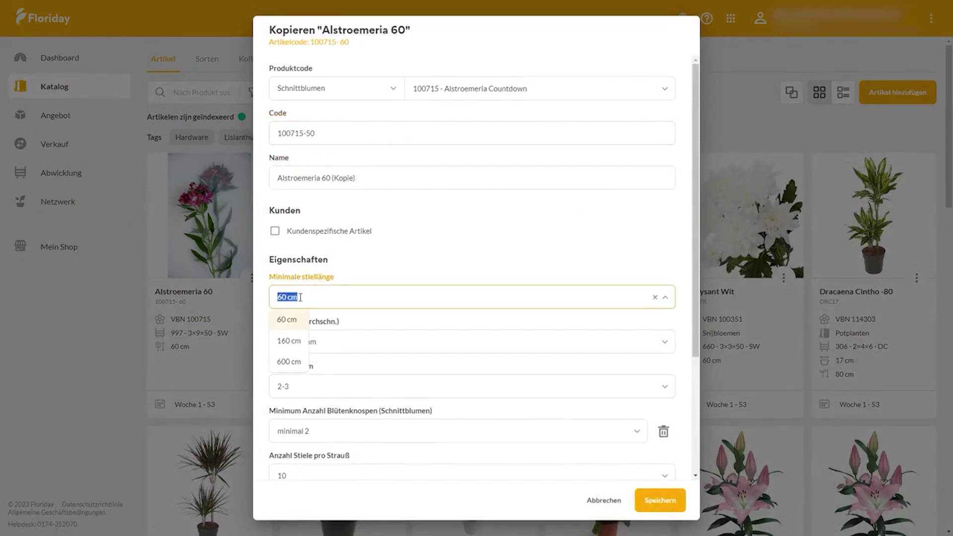
{"action": "type", "text": "50"}
{"action": "left_click", "coordinate": [296, 321]}
{"action": "scroll", "coordinate": [650, 458], "scroll_direction": "down", "scroll_amount": 3}
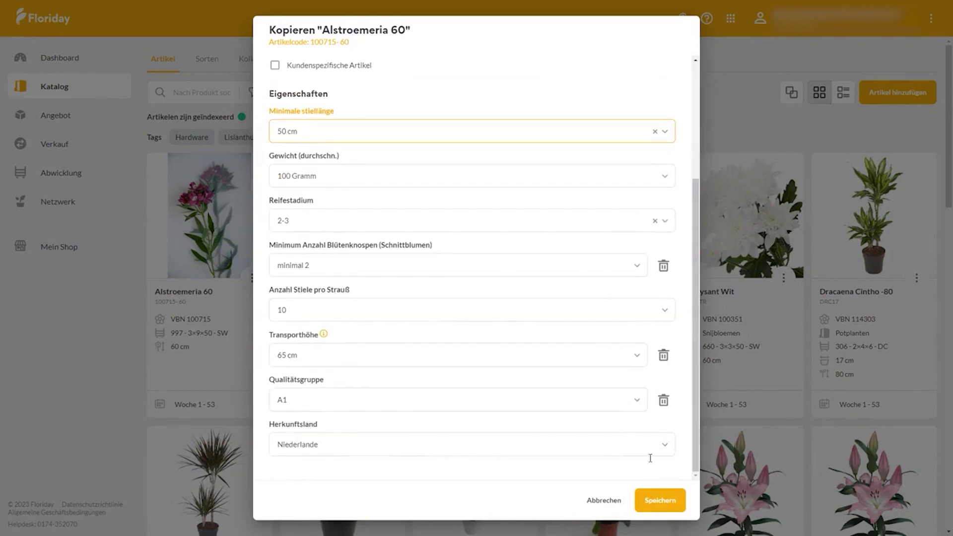
- Save the copied Alstroemeria article with the 50 cm minimum stem length
{"action": "left_click", "coordinate": [670, 506]}
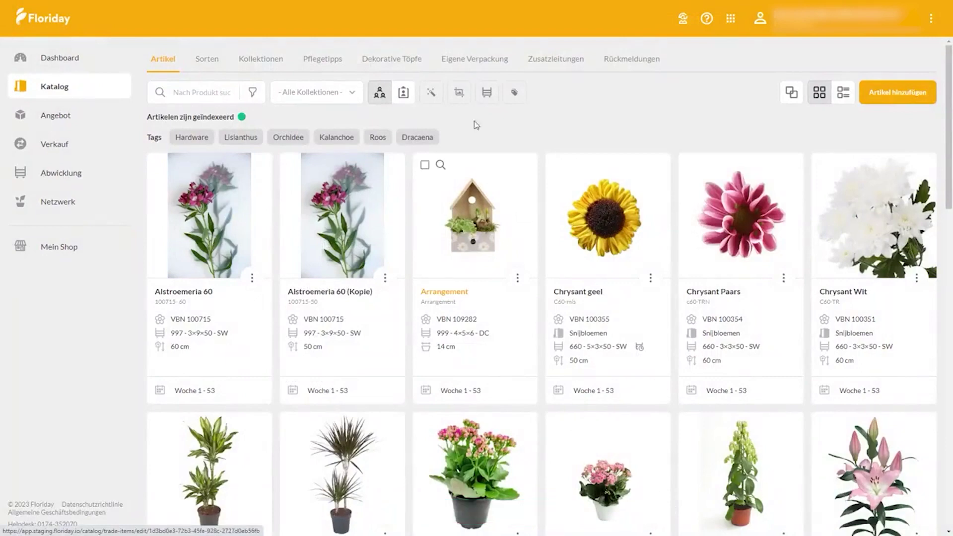
- View the catalogue's filter options and the customer-specific articles, and return to the general articles with the filters closed
{"action": "left_click", "coordinate": [254, 92]}
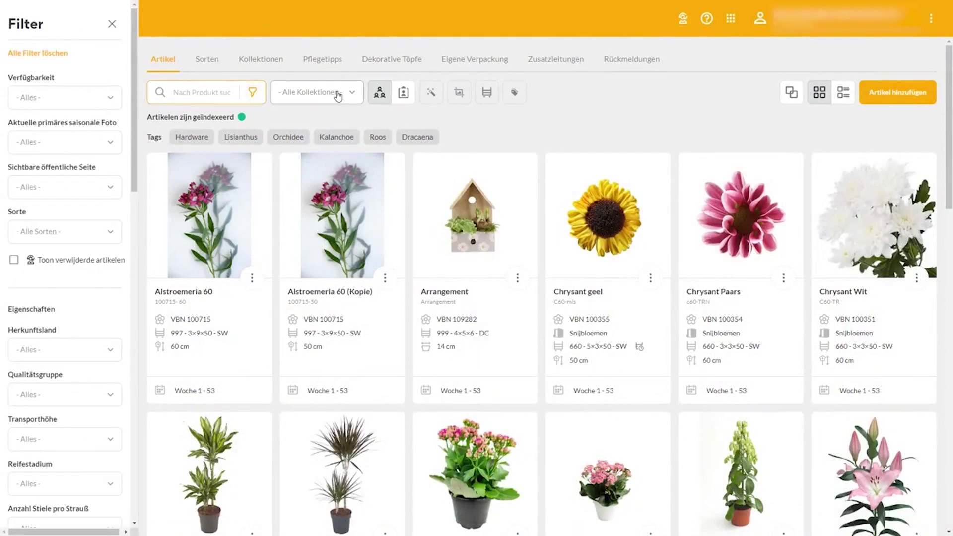
{"action": "left_click", "coordinate": [404, 92]}
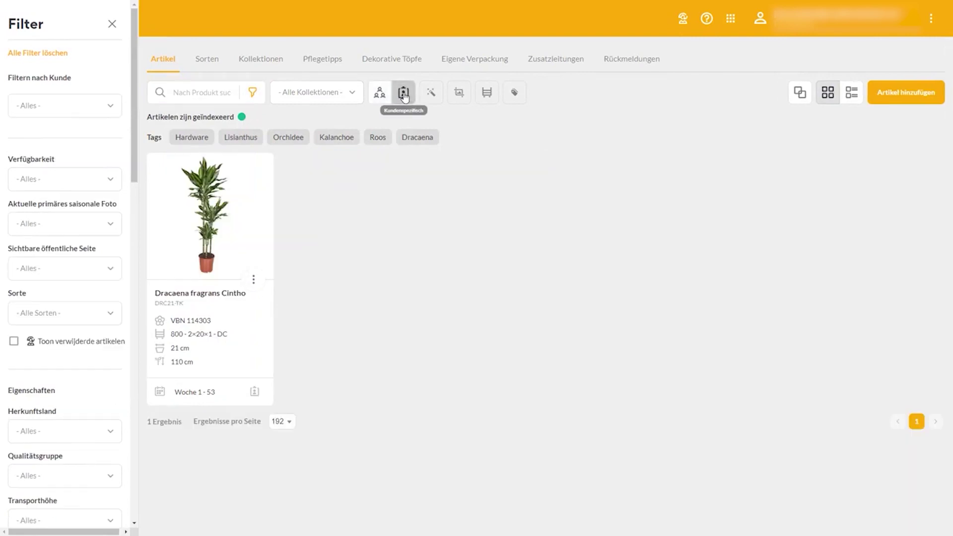
{"action": "left_click", "coordinate": [112, 23]}
{"action": "left_click", "coordinate": [381, 94]}
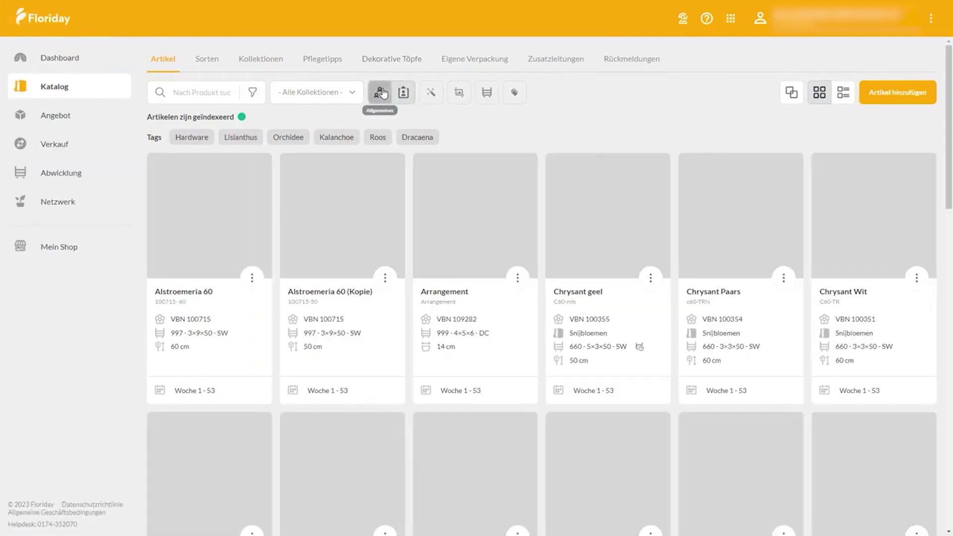
- View the selectable properties in Eigenschaften verwalten and return to the catalogue without choosing one
{"action": "left_click", "coordinate": [430, 94]}
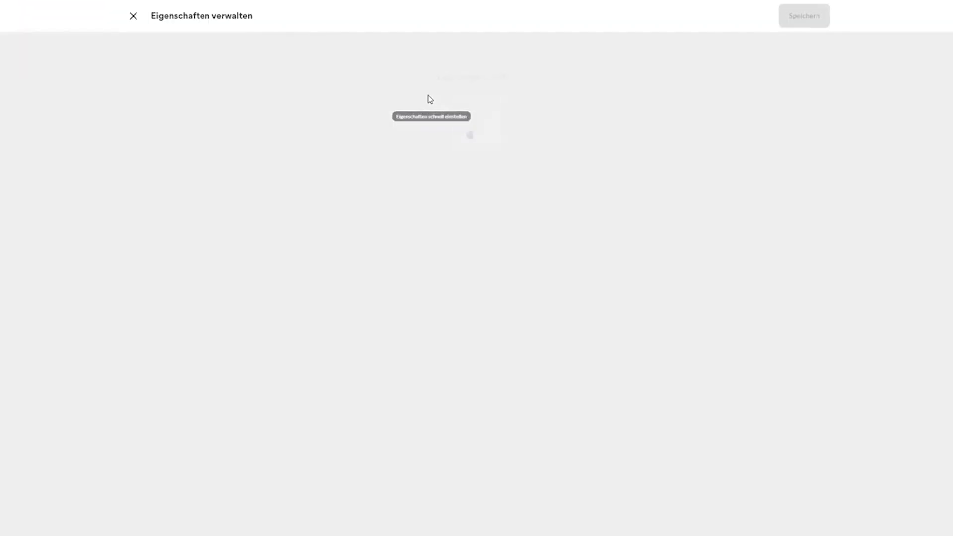
{"action": "left_click", "coordinate": [231, 82]}
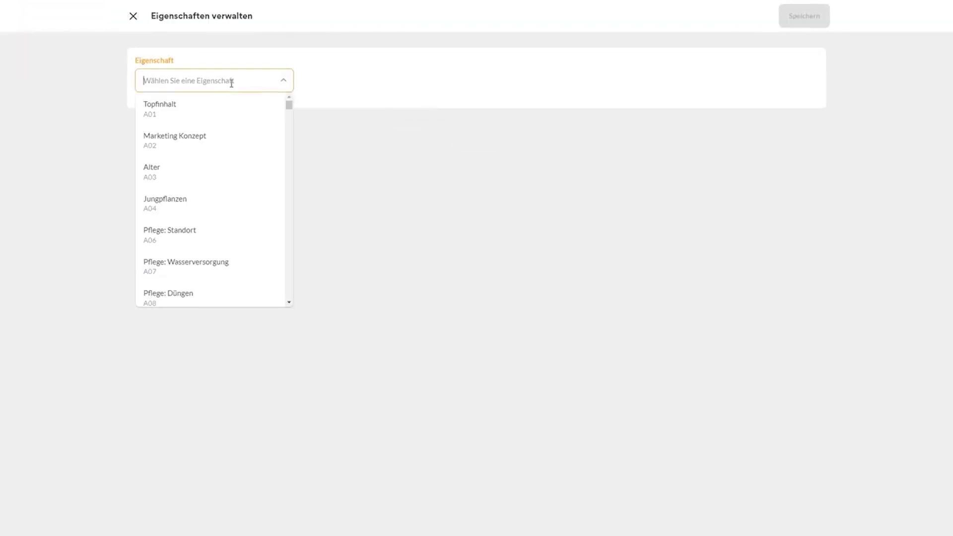
{"action": "left_click", "coordinate": [133, 16]}
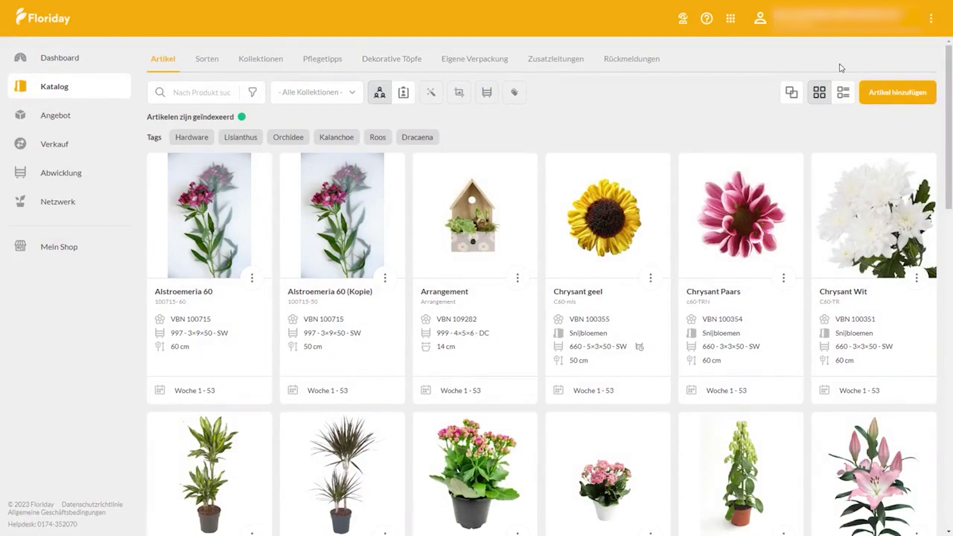
- Show the catalogue articles as a list and view the help topics in the Hilfszentrum
{"action": "left_click", "coordinate": [841, 99]}
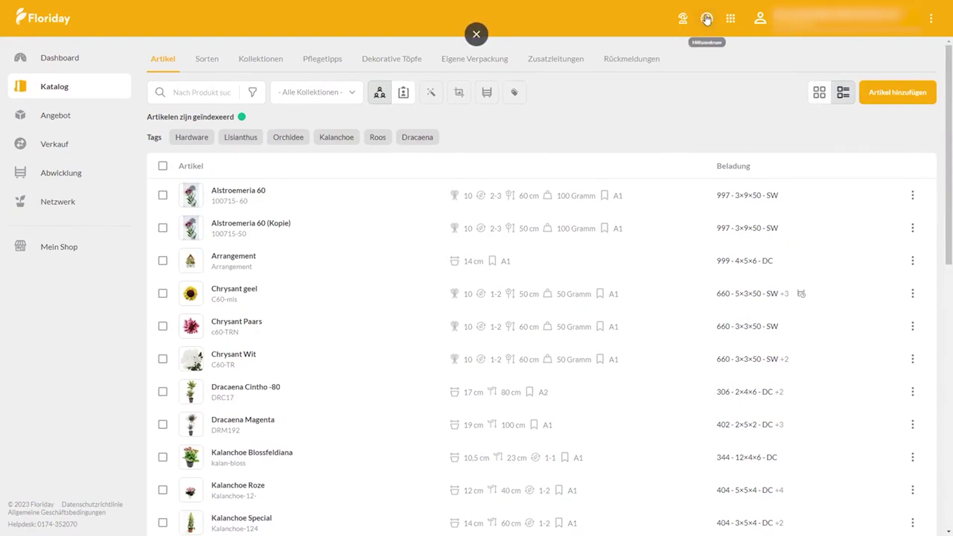
{"action": "left_click", "coordinate": [707, 20]}
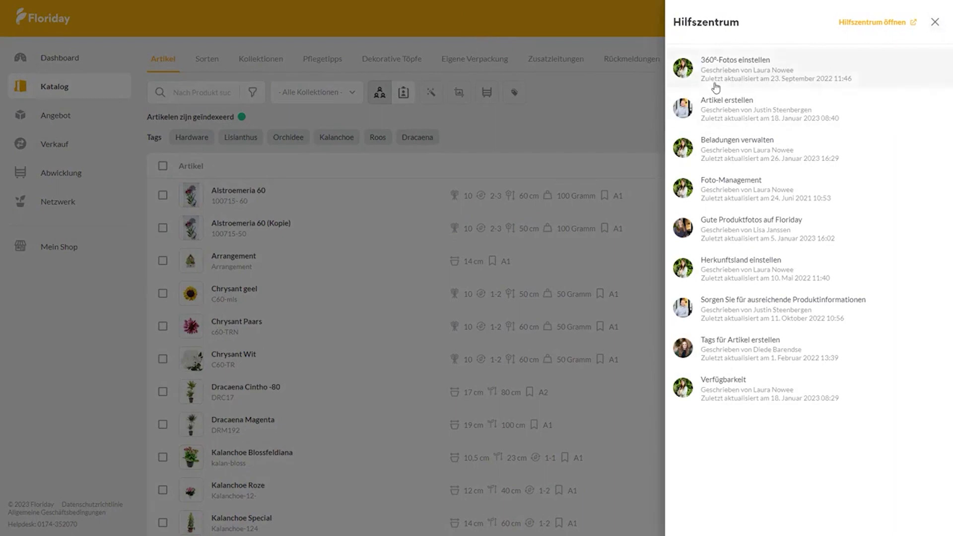
{"action": "left_click", "coordinate": [935, 22]}
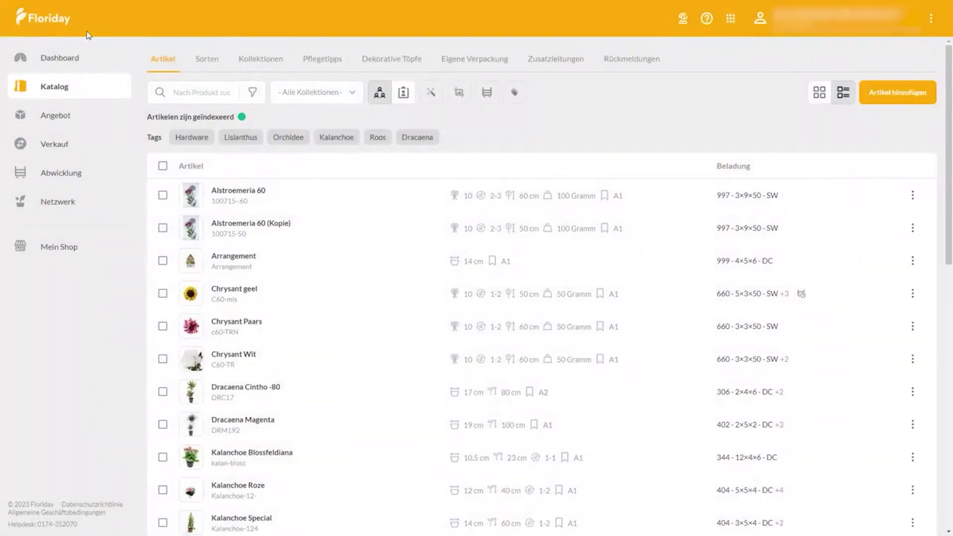
- Leave the catalogue and return to the Dashboard
{"action": "left_click", "coordinate": [60, 59]}
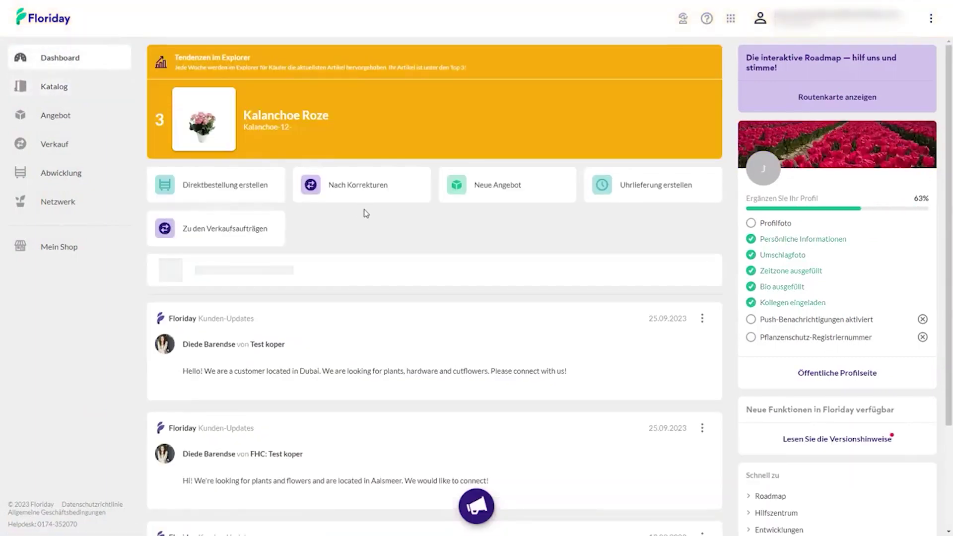